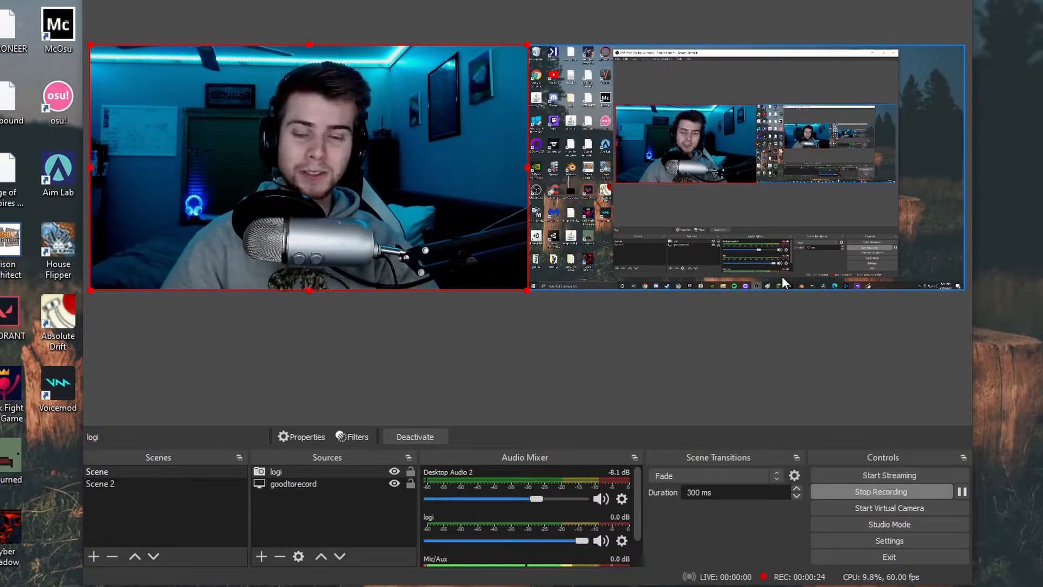
- Check the canvas and output resolution in the OBS video settings
{"action": "left_click", "coordinate": [582, 363]}
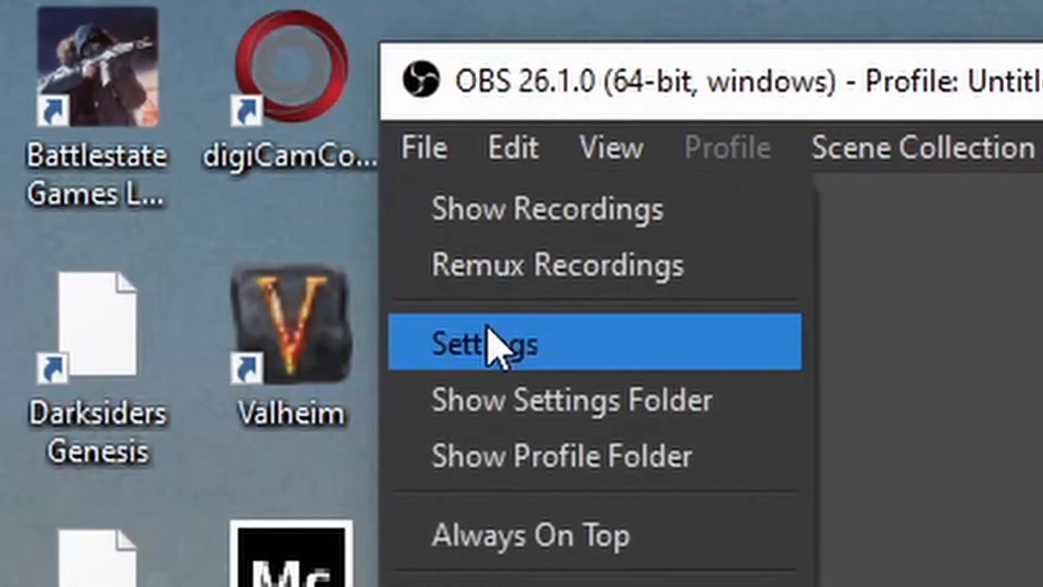
{"action": "left_click", "coordinate": [489, 343]}
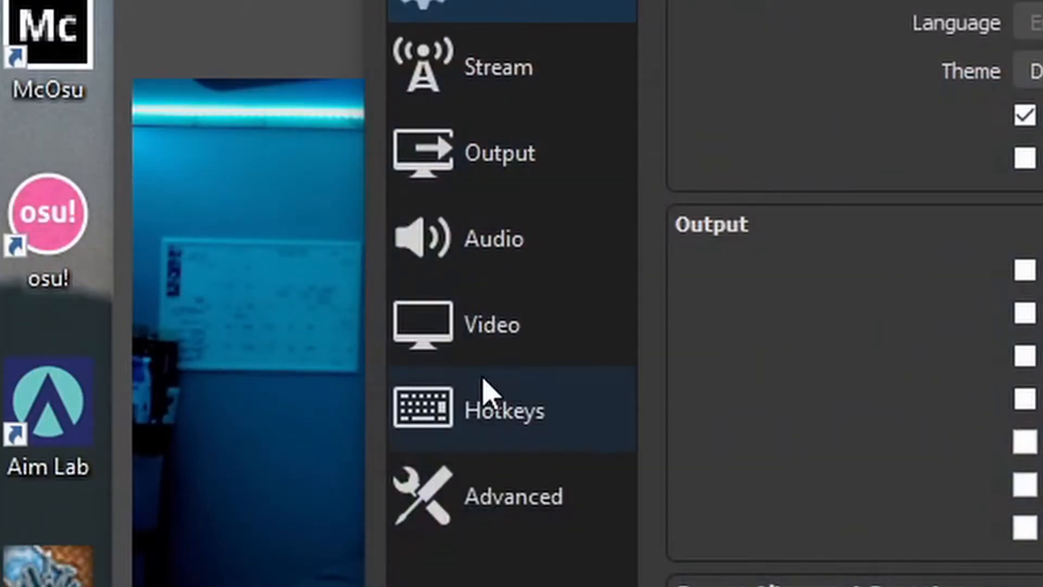
{"action": "left_click", "coordinate": [481, 325]}
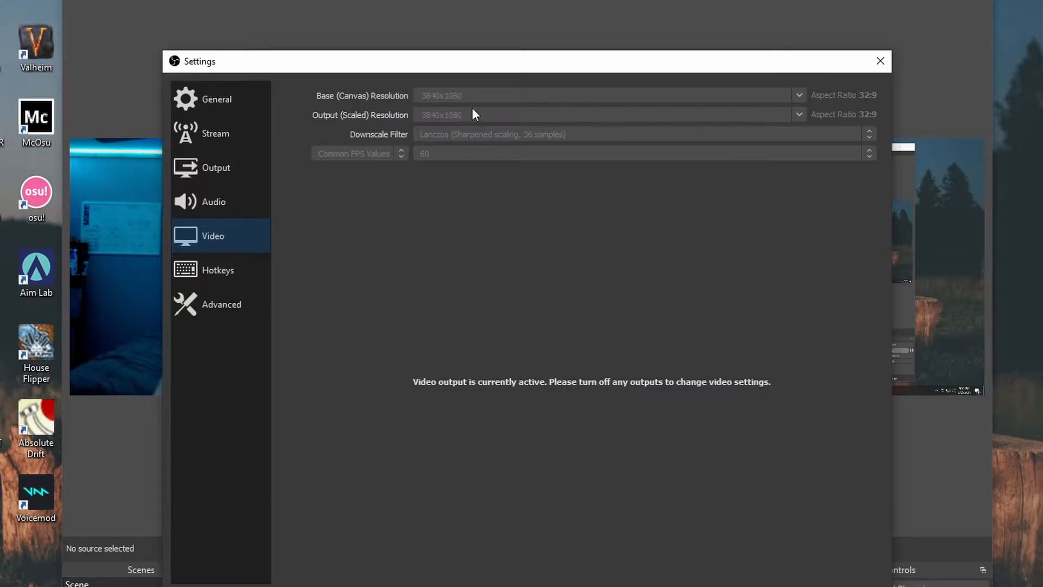
{"action": "left_click", "coordinate": [872, 69]}
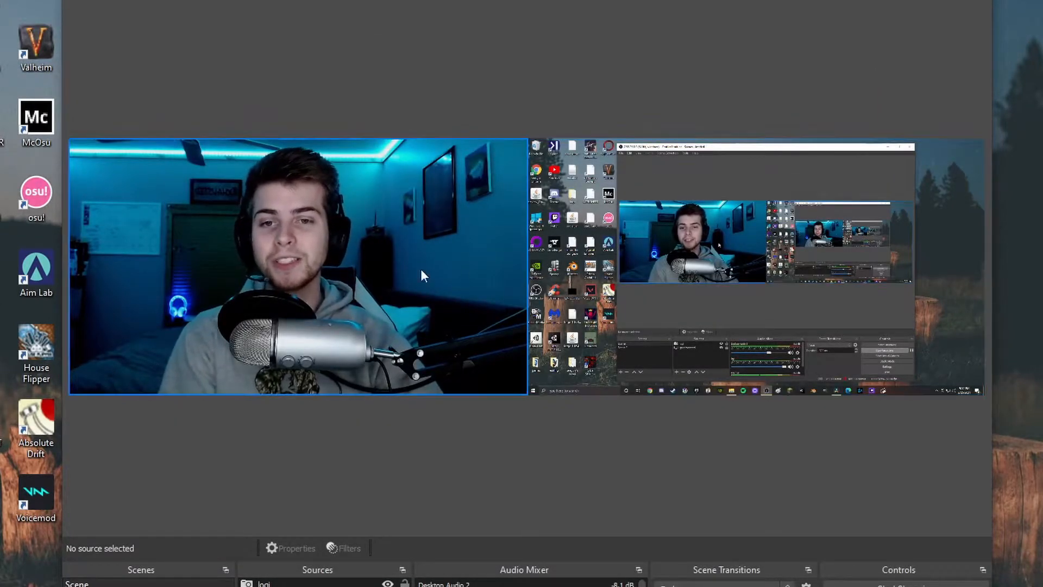
{"action": "left_click", "coordinate": [514, 251]}
{"action": "left_click", "coordinate": [713, 277]}
{"action": "left_click", "coordinate": [368, 220]}
{"action": "left_click", "coordinate": [731, 296]}
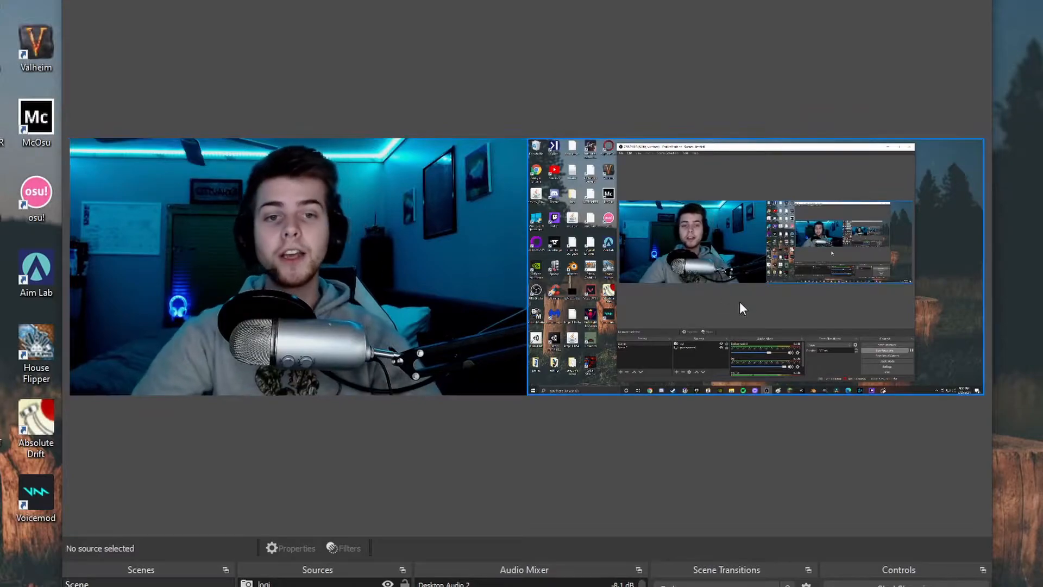
{"action": "left_click", "coordinate": [283, 292]}
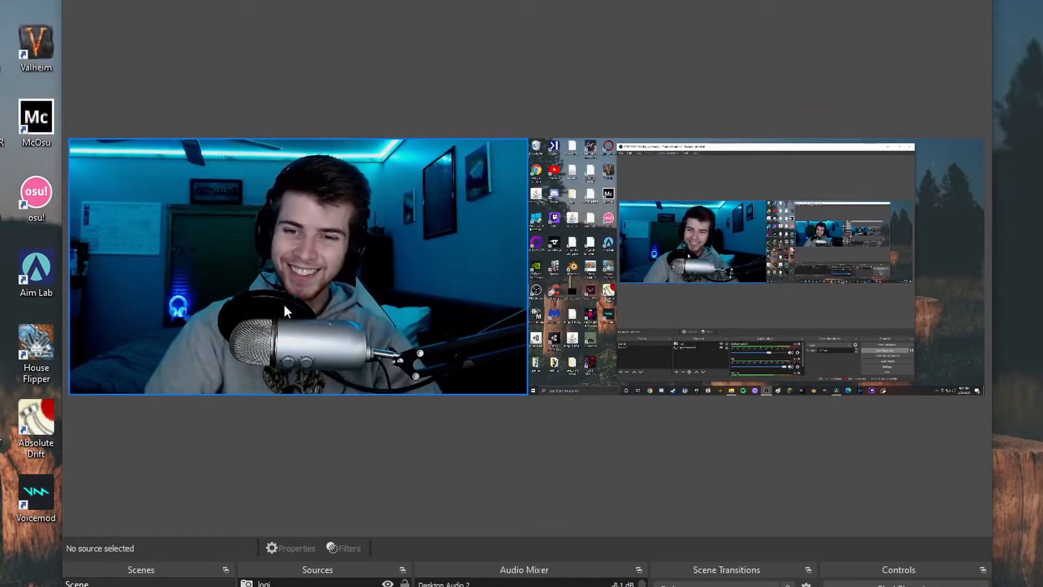
- Try repositioning the webcam source on the canvas beside the display capture
{"action": "mouse_move", "coordinate": [314, 215]}
{"action": "left_mouse_down"}
{"action": "mouse_move", "coordinate": [311, 305]}
{"action": "mouse_move", "coordinate": [558, 266]}
{"action": "mouse_move", "coordinate": [906, 261]}
{"action": "mouse_move", "coordinate": [500, 246]}
{"action": "mouse_move", "coordinate": [696, 183]}
{"action": "mouse_move", "coordinate": [525, 223]}
{"action": "mouse_move", "coordinate": [418, 226]}
{"action": "mouse_move", "coordinate": [478, 349]}
{"action": "mouse_move", "coordinate": [538, 323]}
{"action": "mouse_move", "coordinate": [316, 217]}
{"action": "left_mouse_up"}
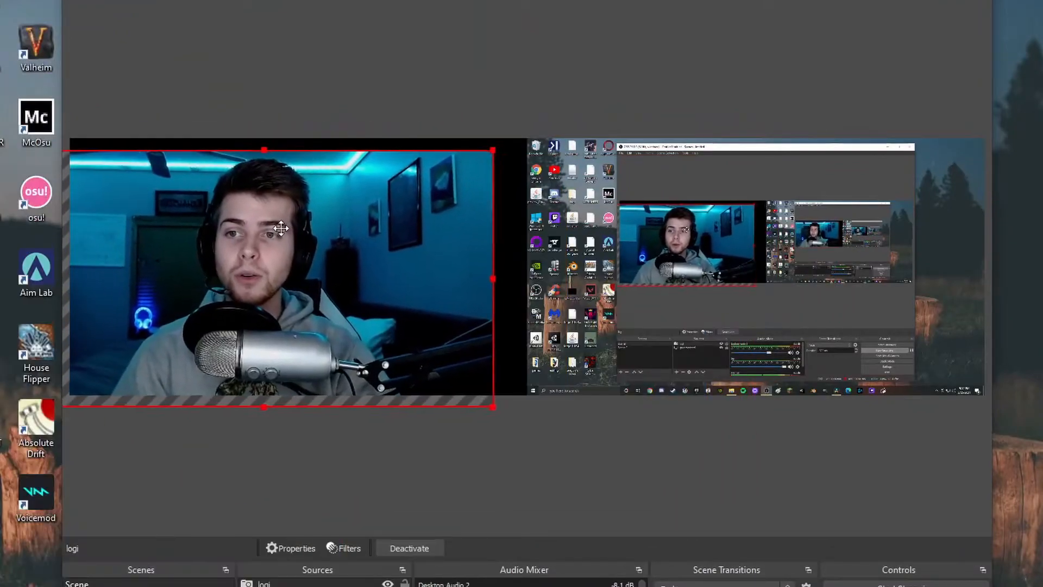
{"action": "left_click", "coordinate": [481, 466]}
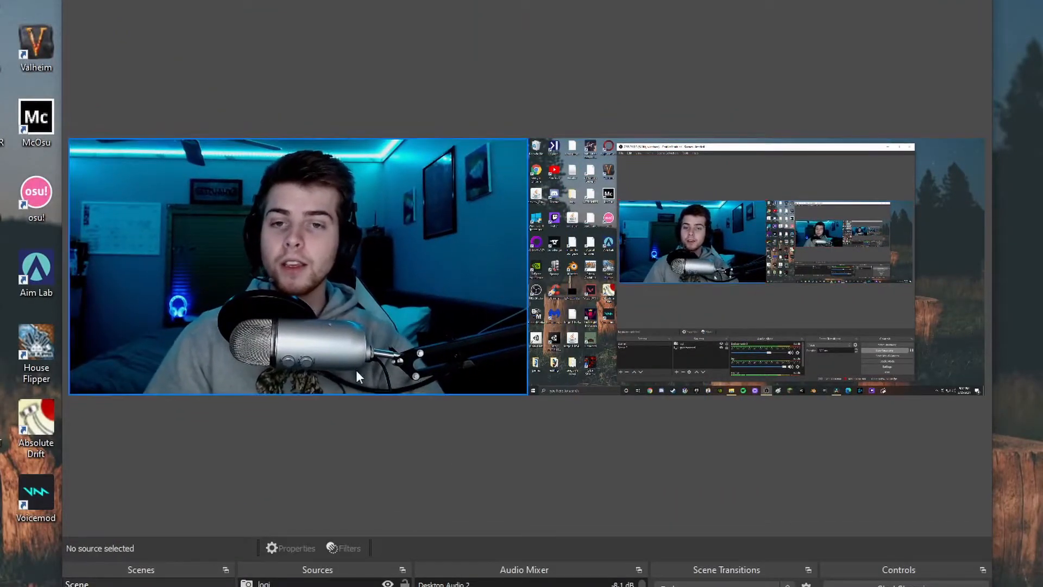
{"action": "left_click", "coordinate": [311, 309]}
{"action": "left_click_drag", "start_coordinate": [310, 309], "coordinate": [429, 350]}
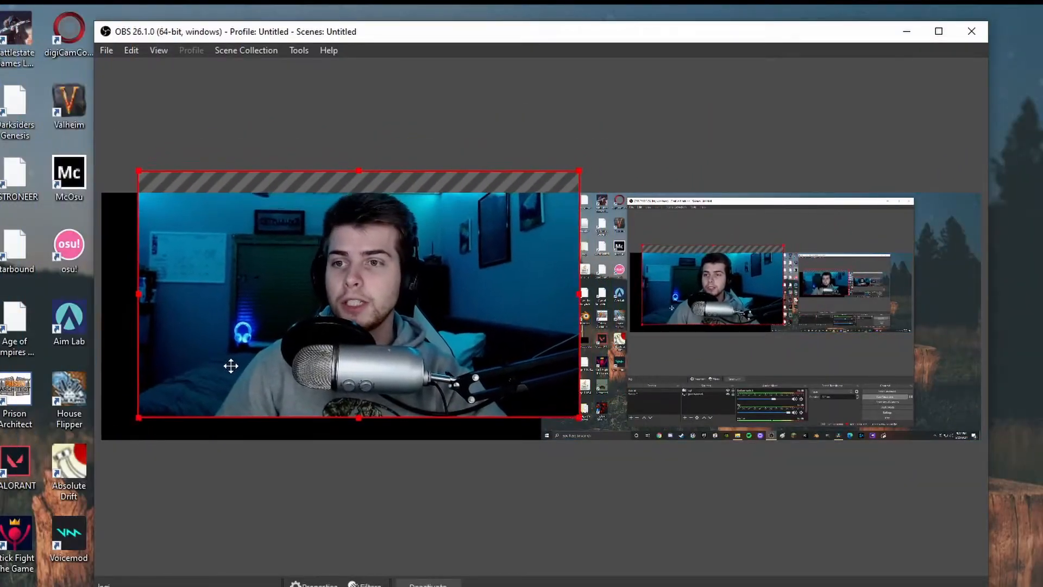
{"action": "left_click_drag", "start_coordinate": [233, 366], "coordinate": [195, 384]}
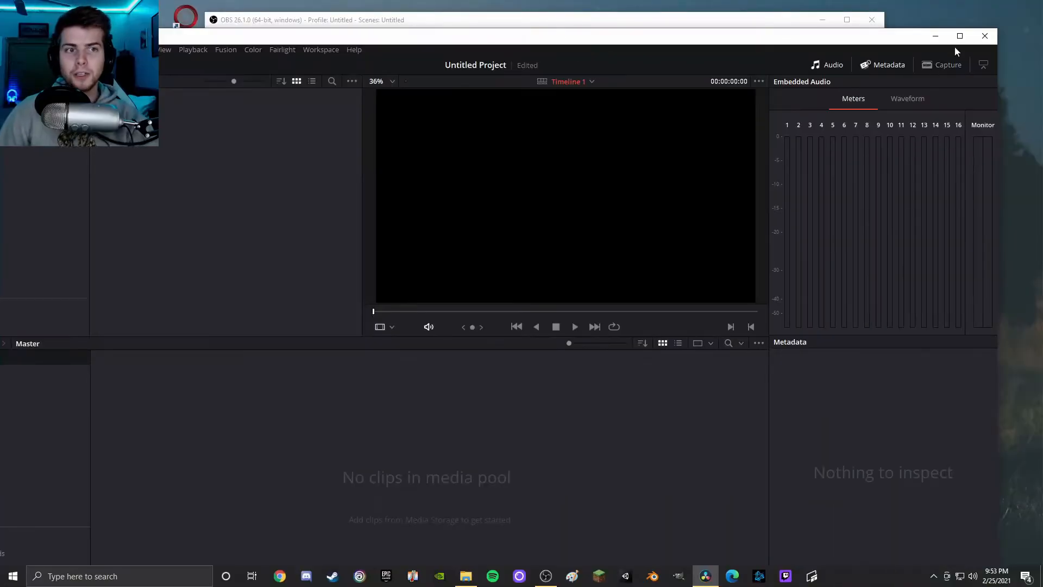
{"action": "left_click", "coordinate": [957, 36]}
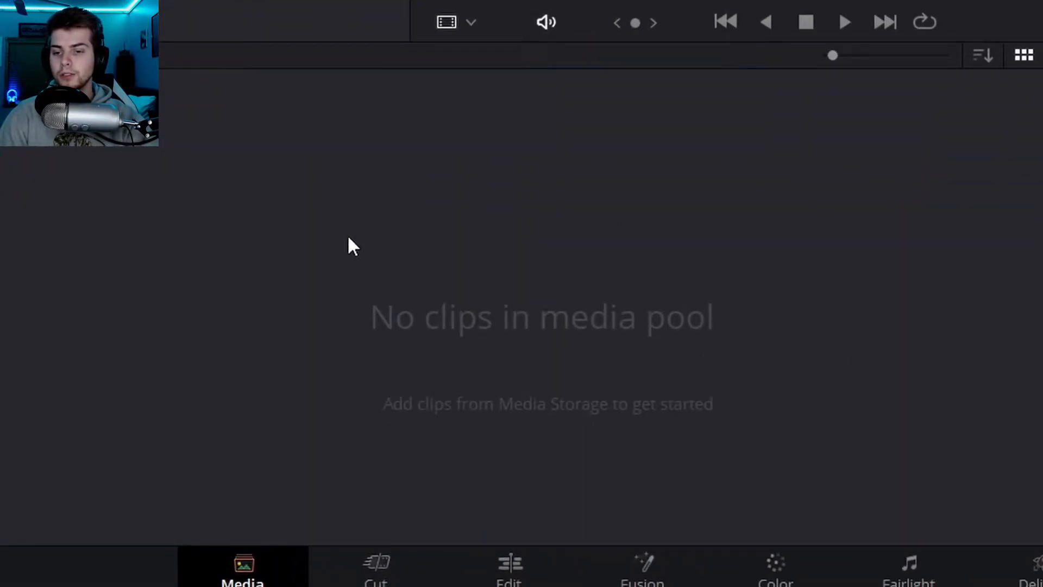
{"action": "right_click", "coordinate": [552, 246]}
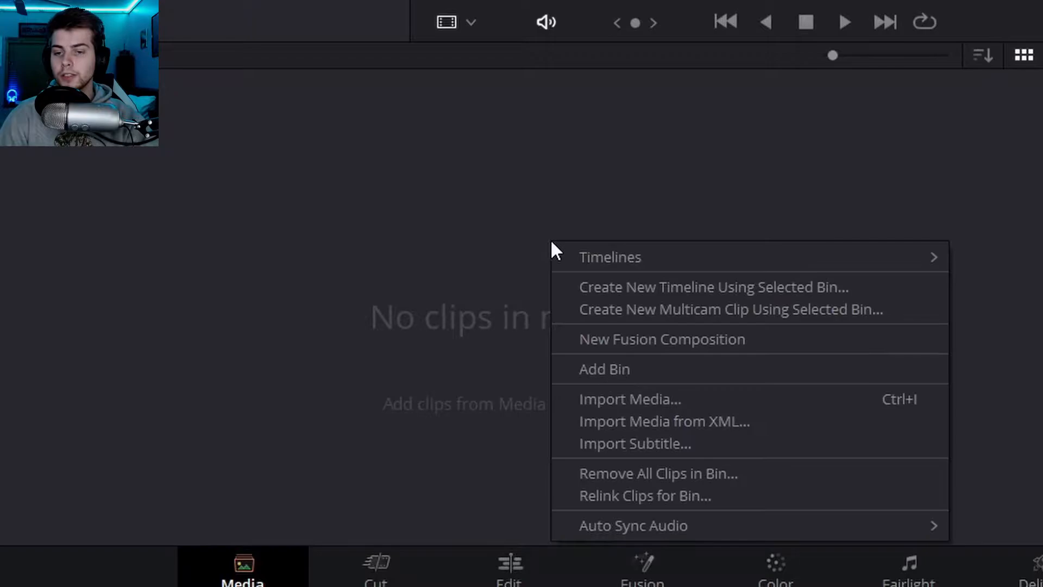
{"action": "left_click", "coordinate": [618, 398]}
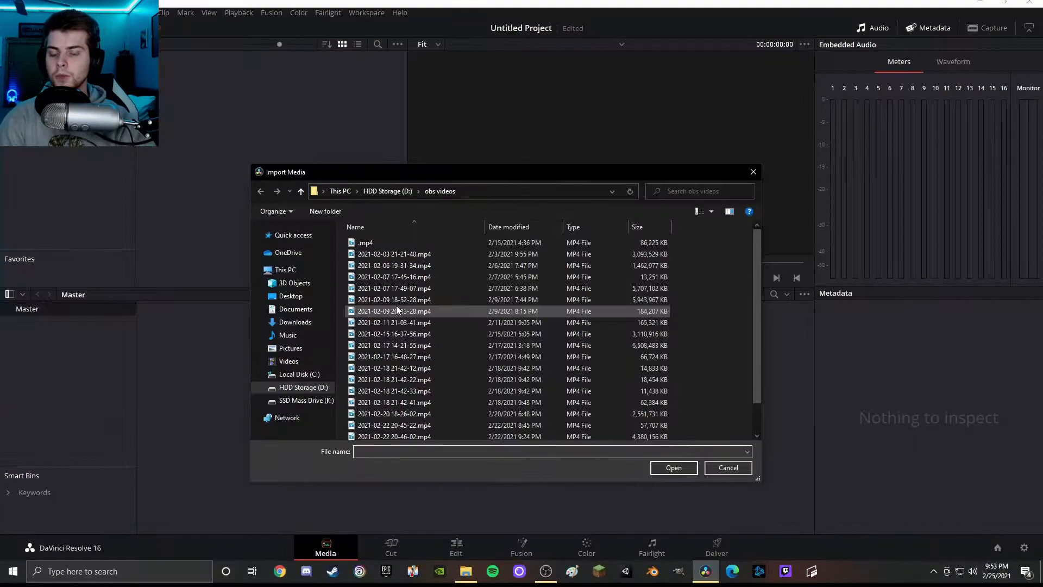
{"action": "double_click", "coordinate": [394, 288]}
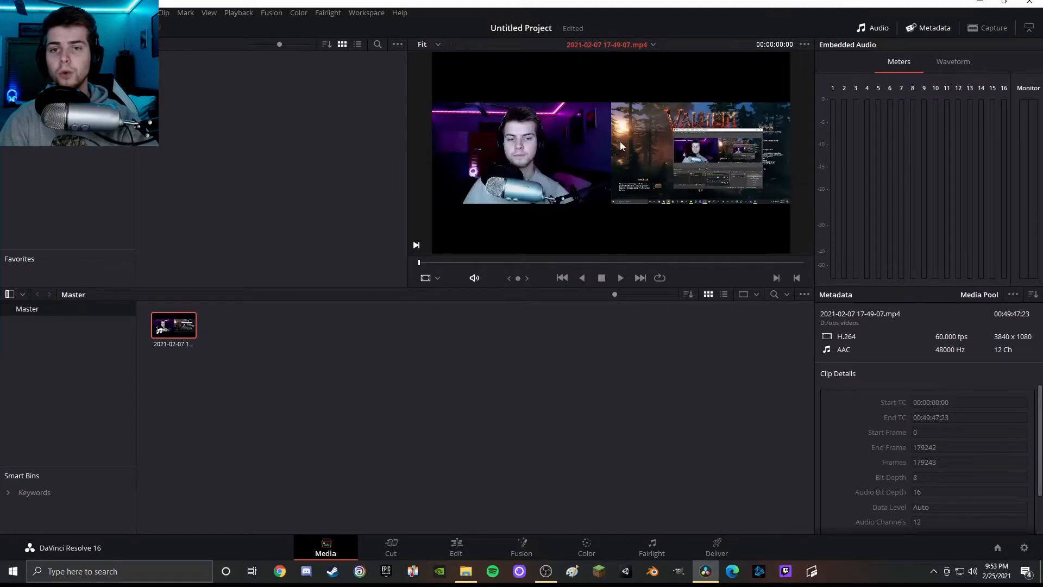
{"action": "left_click_drag", "start_coordinate": [419, 263], "coordinate": [720, 550]}
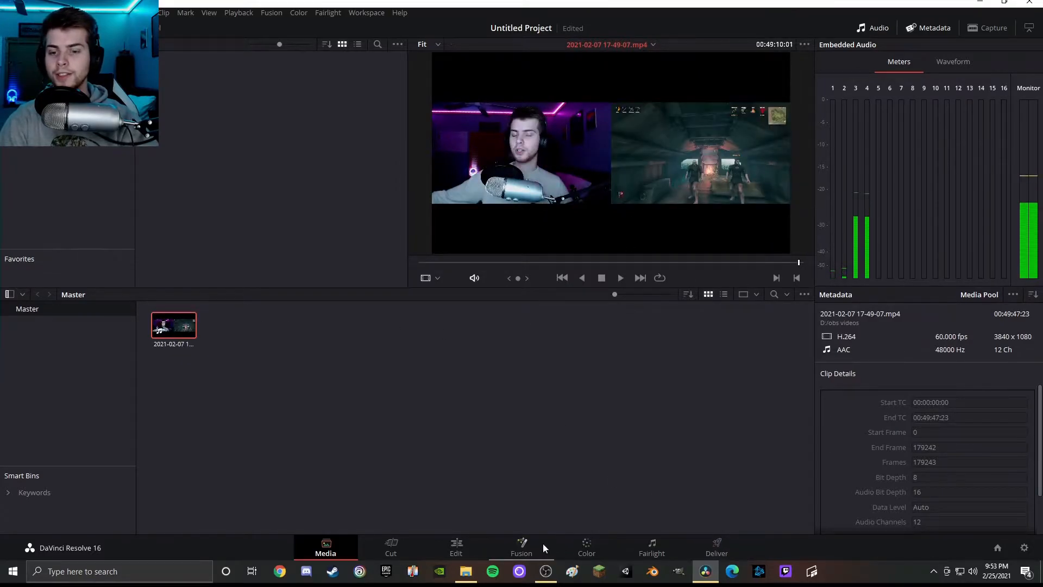
- Place the imported recording on a timeline in the Edit page and look over its separate audio tracks
{"action": "left_click", "coordinate": [447, 549]}
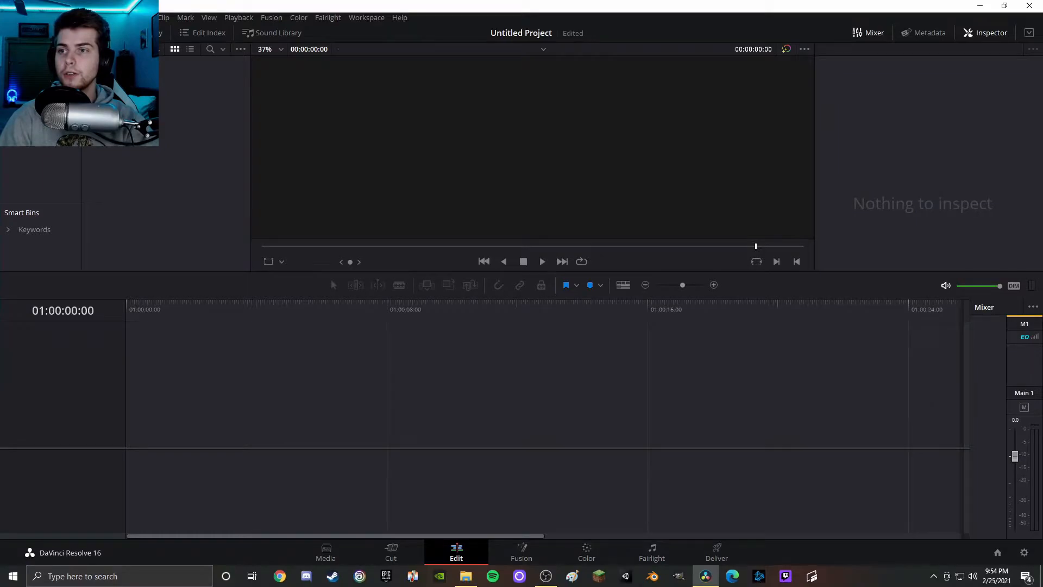
{"action": "left_click_drag", "start_coordinate": [342, 176], "coordinate": [146, 411]}
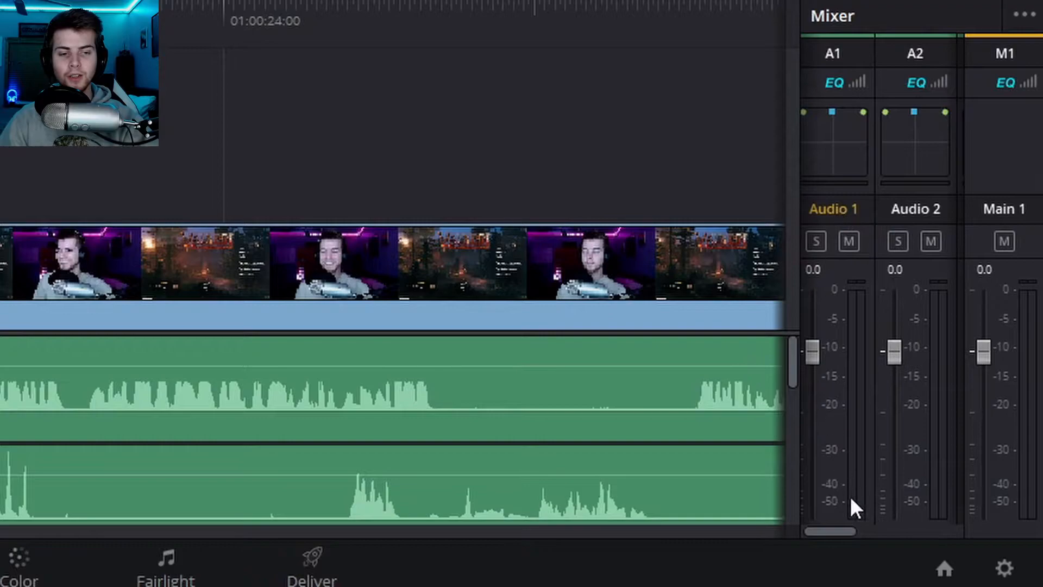
{"action": "left_click_drag", "start_coordinate": [829, 531], "coordinate": [793, 535]}
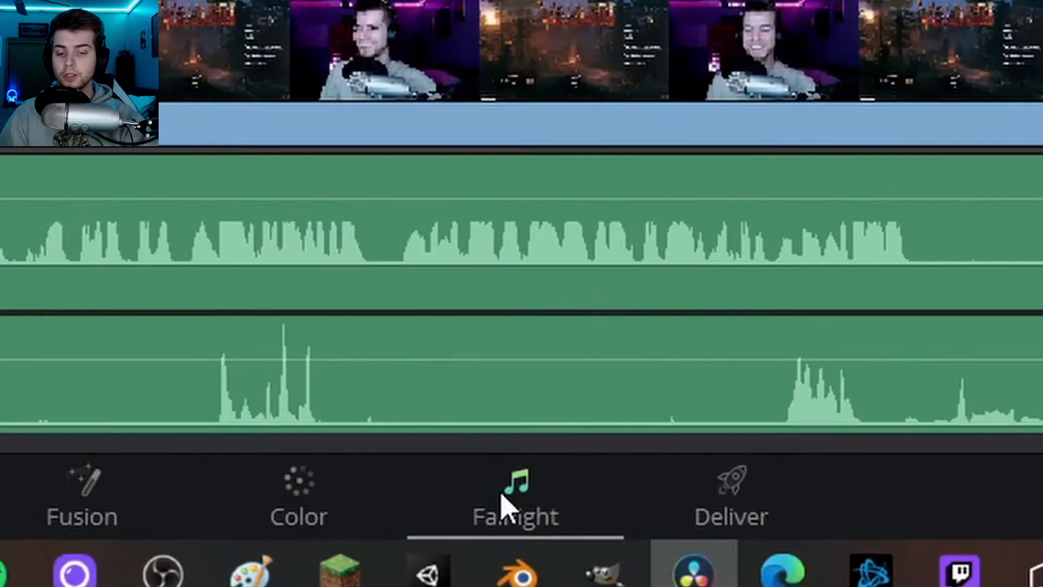
{"action": "left_click", "coordinate": [159, 573]}
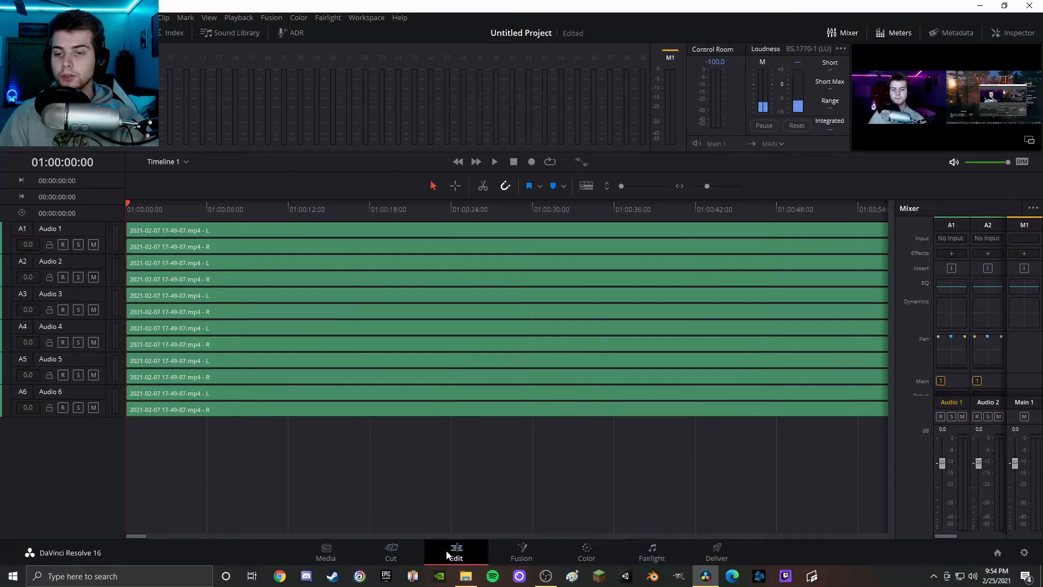
- Unlink the recording's video and audio clips on the Edit page timeline
{"action": "left_click", "coordinate": [456, 552]}
{"action": "scroll", "coordinate": [439, 501], "scroll_direction": "down", "scroll_amount": 1}
{"action": "right_click", "coordinate": [448, 501]}
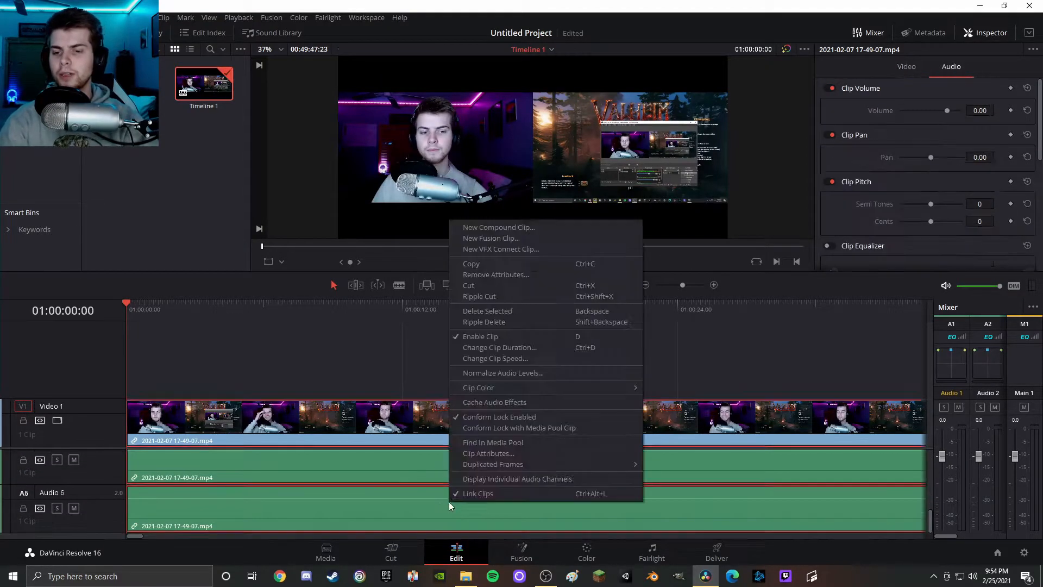
{"action": "left_click", "coordinate": [474, 493]}
{"action": "left_click", "coordinate": [424, 382]}
- Delete the audio clips on tracks Audio 3 through Audio 6, keeping Audio 1 and Audio 2
{"action": "left_click", "coordinate": [475, 517]}
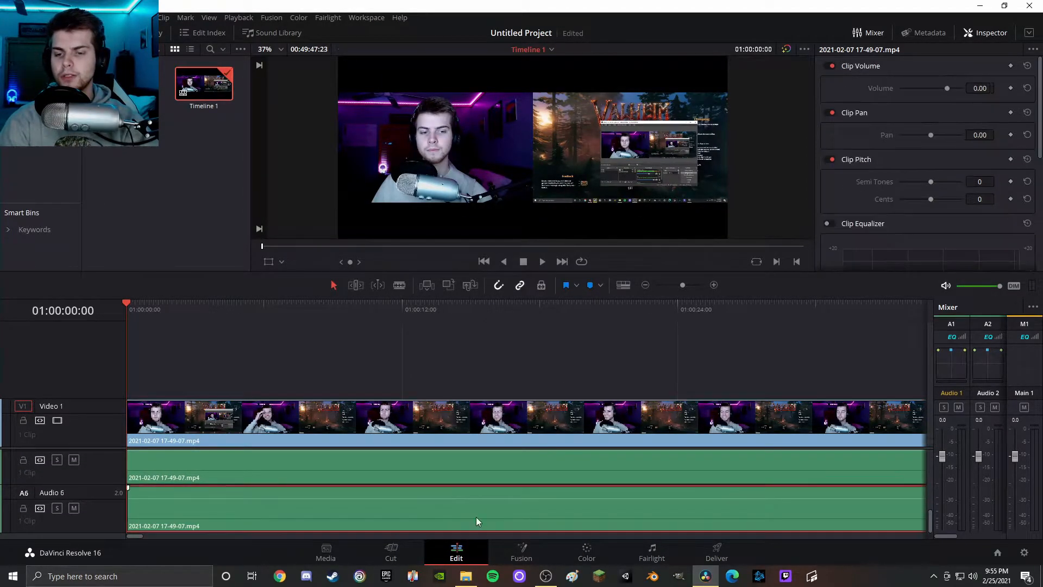
{"action": "key", "text": "Delete"}
{"action": "left_click", "coordinate": [487, 474]}
{"action": "key", "text": "Delete"}
{"action": "scroll", "coordinate": [487, 472], "scroll_direction": "up", "scroll_amount": 1}
{"action": "scroll", "coordinate": [487, 471], "scroll_direction": "up", "scroll_amount": 5}
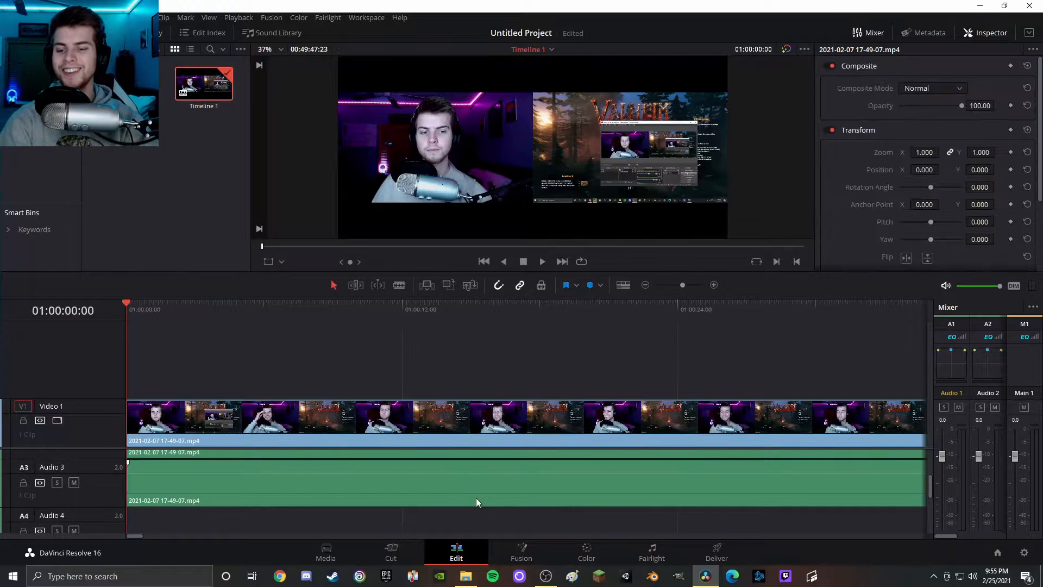
{"action": "scroll", "coordinate": [691, 459], "scroll_direction": "down", "scroll_amount": 1}
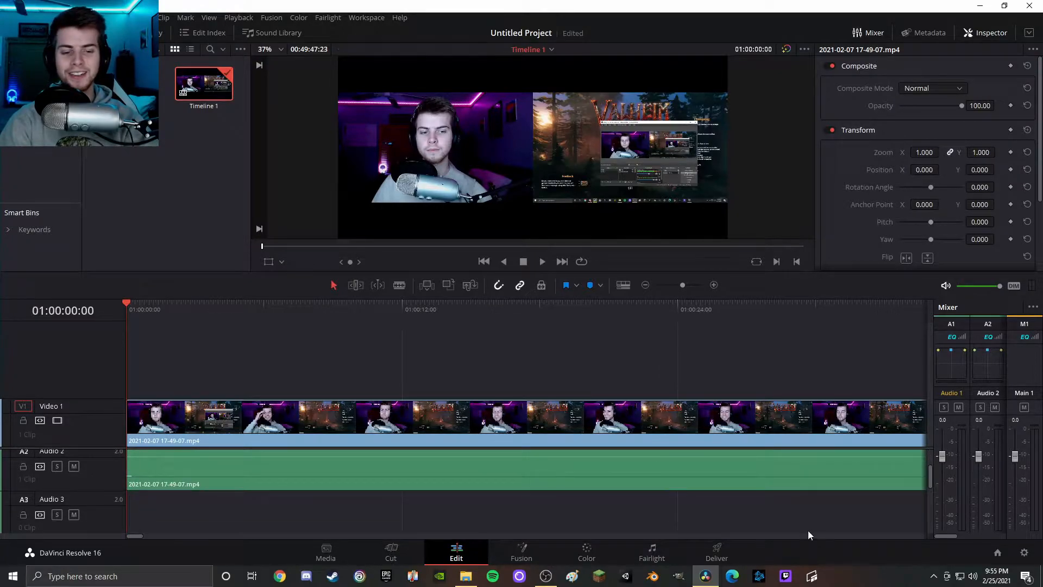
- In the Fairlight page, set Audio 2's dynamics make-up gain to 7.6 and its compressor ratio to 5.5:1
{"action": "left_click", "coordinate": [648, 551]}
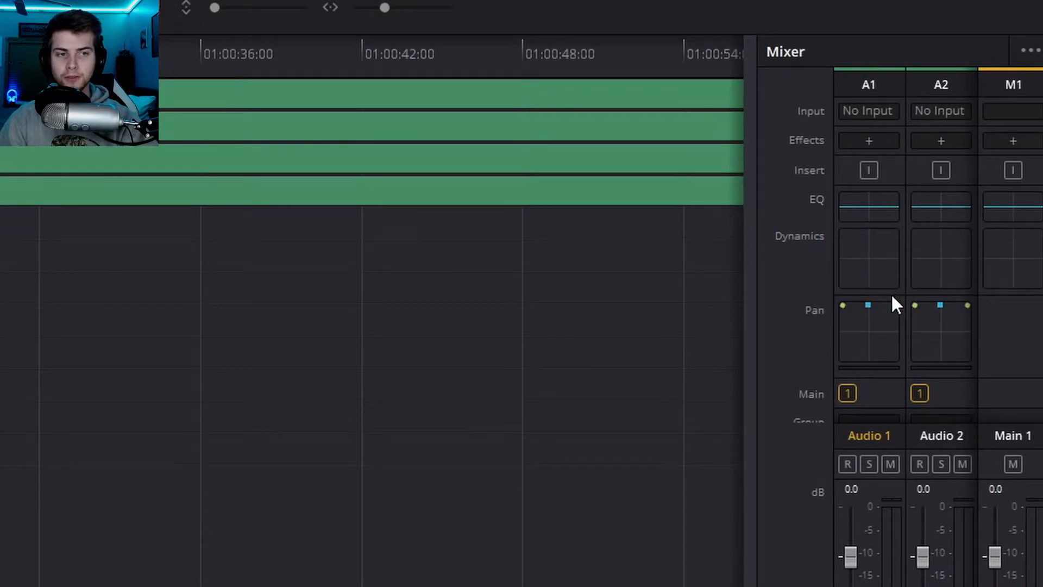
{"action": "left_click", "coordinate": [956, 84]}
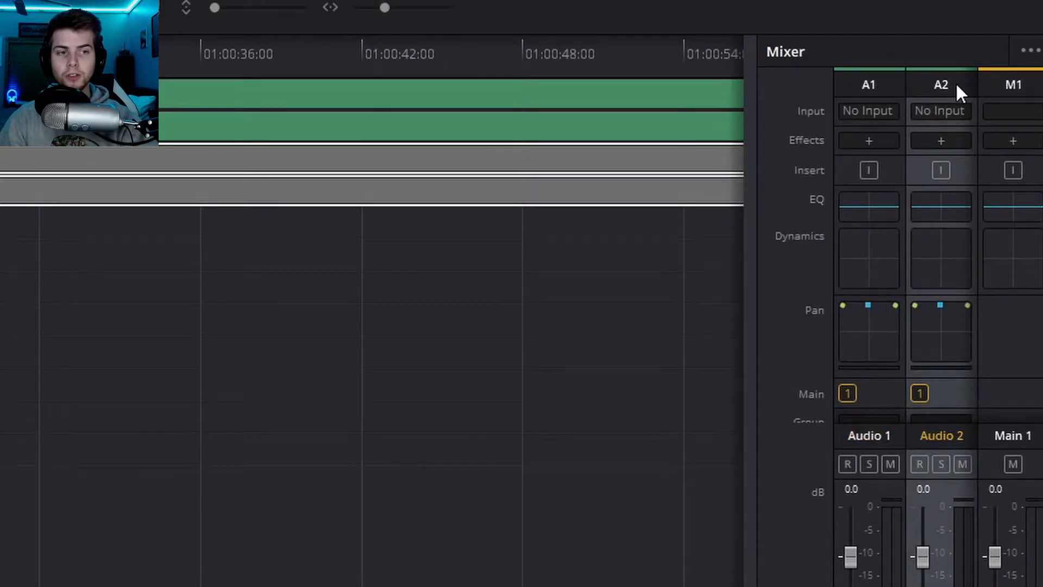
{"action": "double_click", "coordinate": [930, 236]}
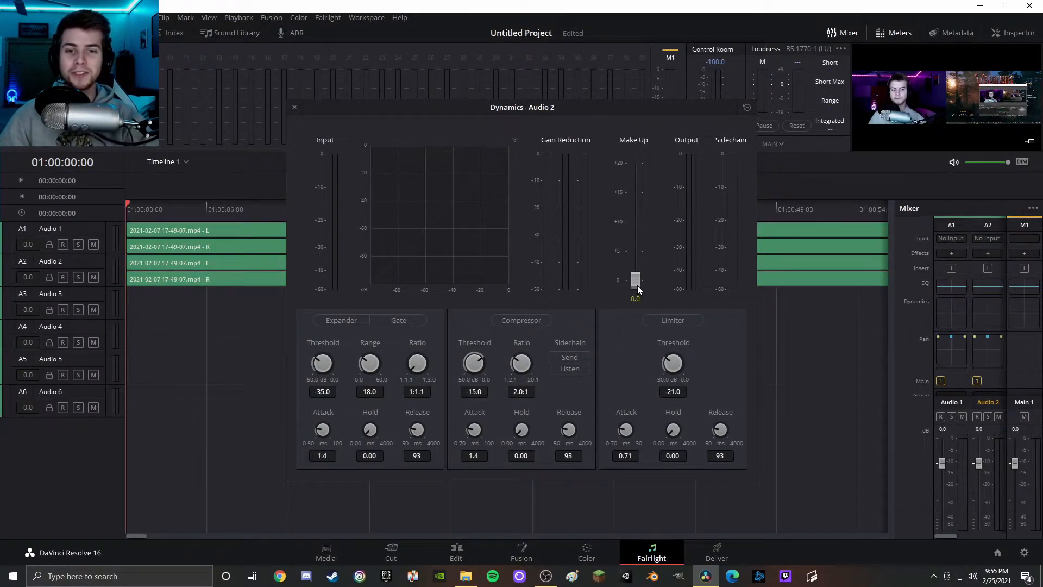
{"action": "left_click_drag", "start_coordinate": [638, 277], "coordinate": [636, 270]}
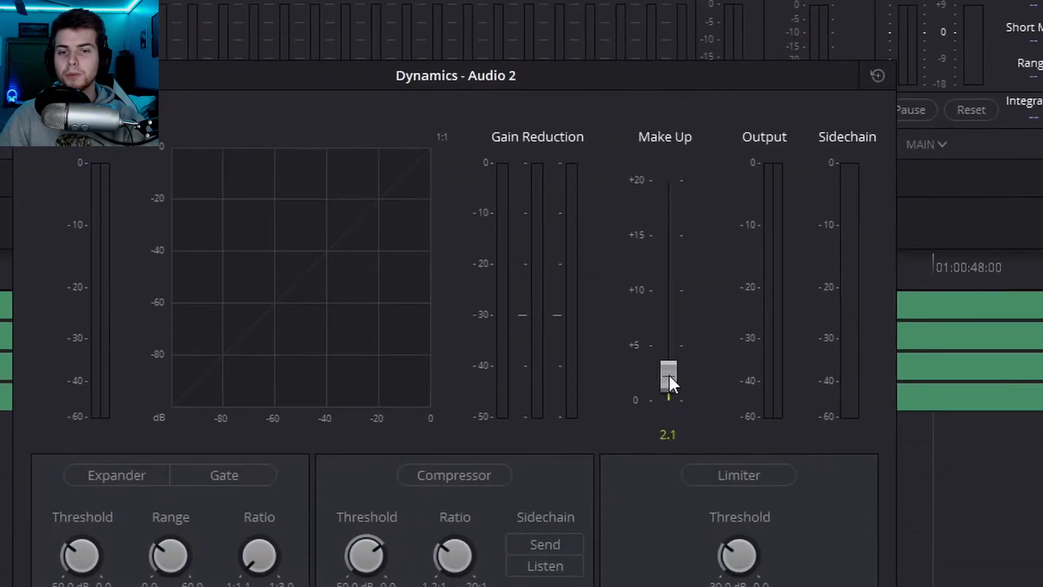
{"action": "left_click_drag", "start_coordinate": [671, 336], "coordinate": [670, 331]}
{"action": "left_click_drag", "start_coordinate": [673, 324], "coordinate": [673, 316]}
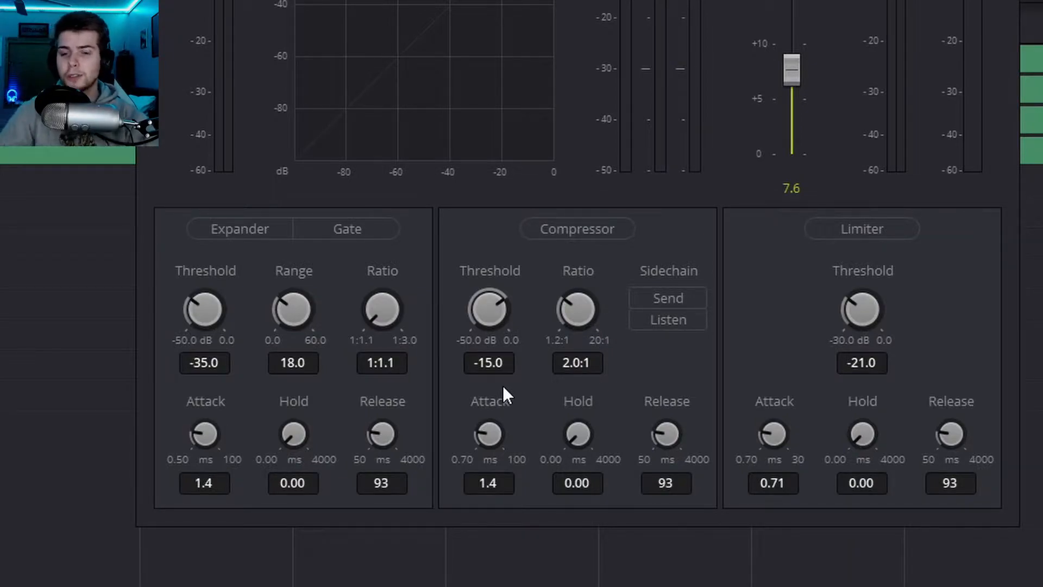
{"action": "left_click_drag", "start_coordinate": [569, 315], "coordinate": [607, 311]}
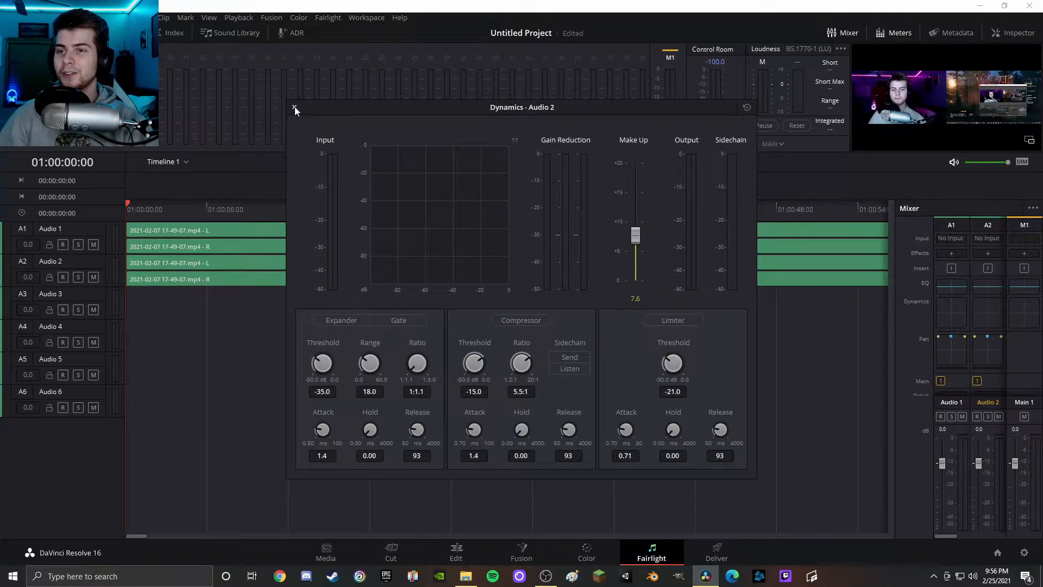
{"action": "left_click", "coordinate": [295, 106]}
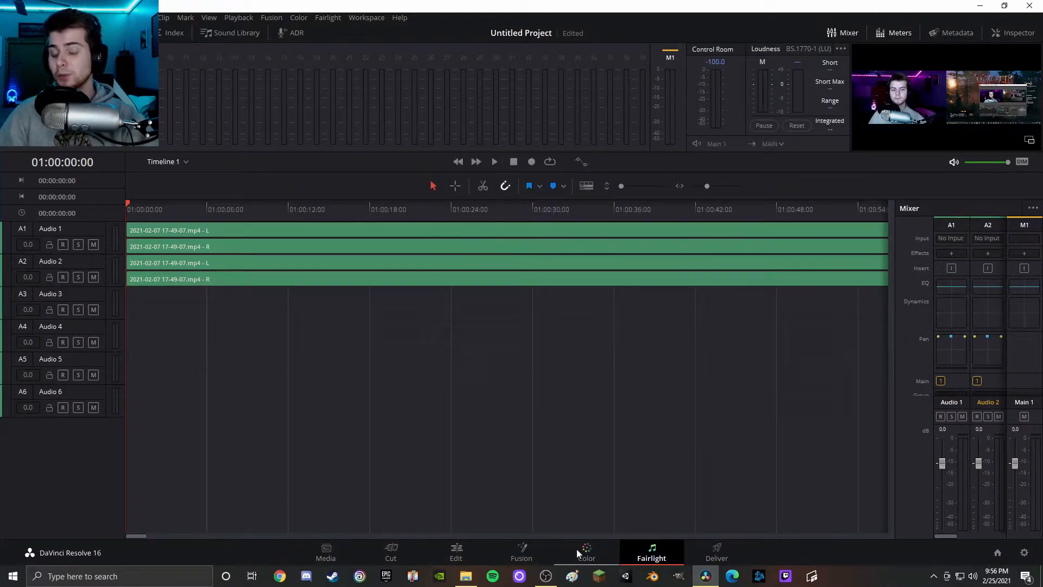
- Play the opening of the edited timeline and scrub forward to about 01:00:57:34
{"action": "left_click", "coordinate": [456, 551]}
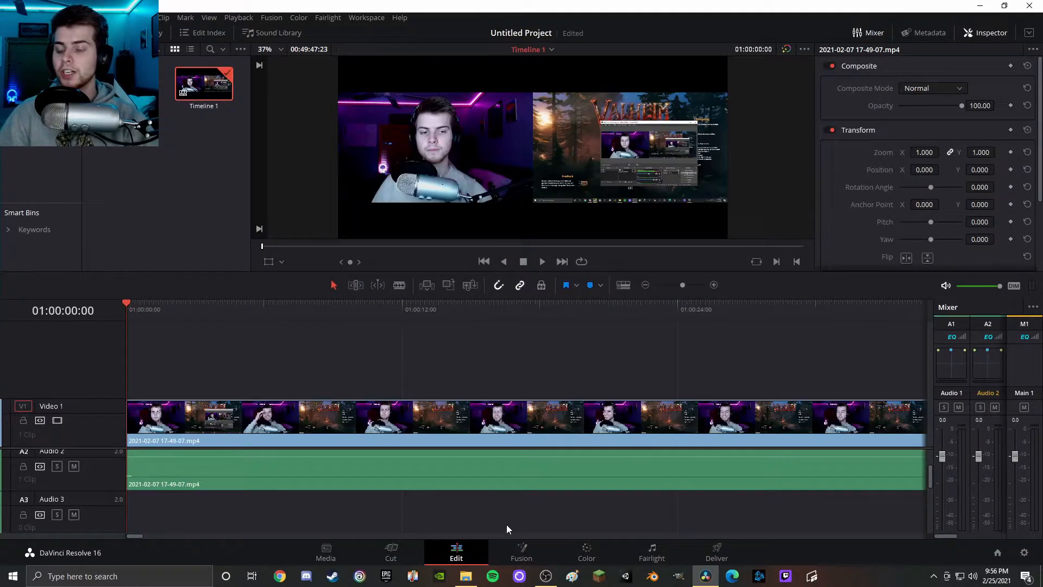
{"action": "scroll", "coordinate": [354, 473], "scroll_direction": "up", "scroll_amount": 2}
{"action": "left_click", "coordinate": [242, 321]}
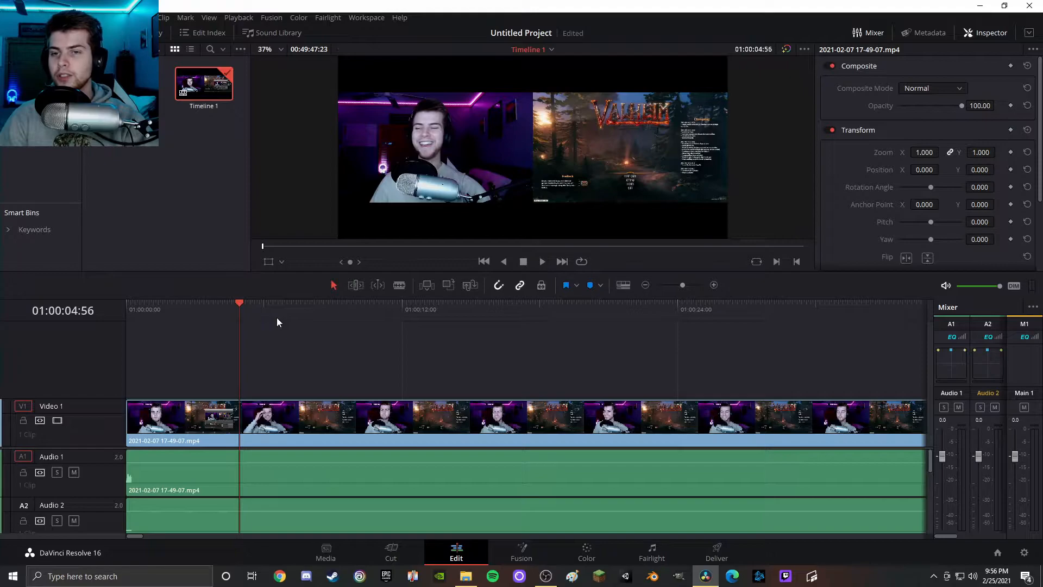
{"action": "key", "text": "space"}
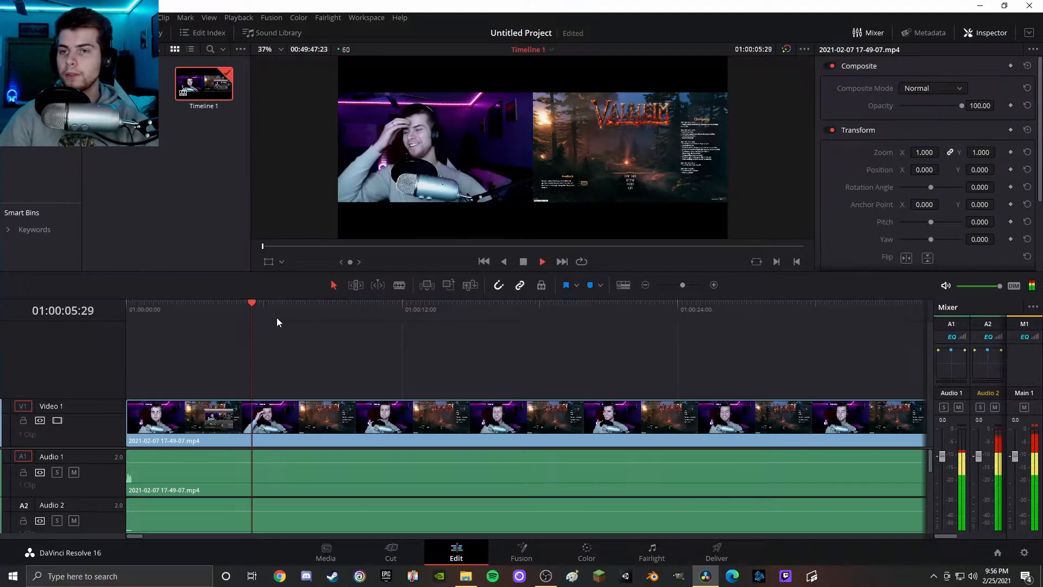
{"action": "left_click_drag", "start_coordinate": [334, 318], "coordinate": [851, 312]}
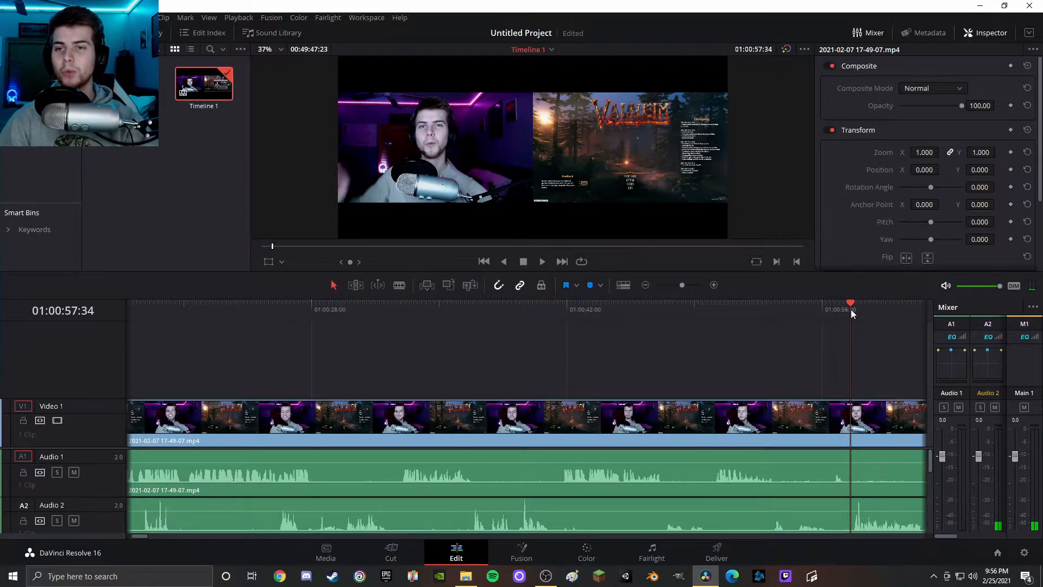
{"action": "scroll", "coordinate": [424, 151], "scroll_direction": "up", "scroll_amount": 1}
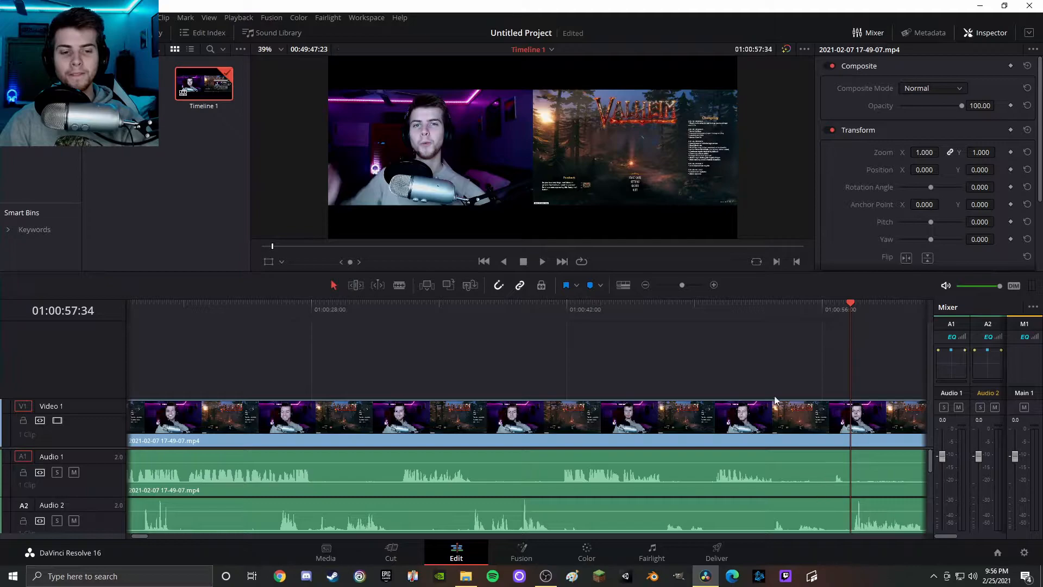
- Split the clips at 01:00:57:34, remove everything before the cut, and shift the remaining footage to the timeline start
{"action": "left_click", "coordinate": [399, 285]}
{"action": "left_click", "coordinate": [850, 426]}
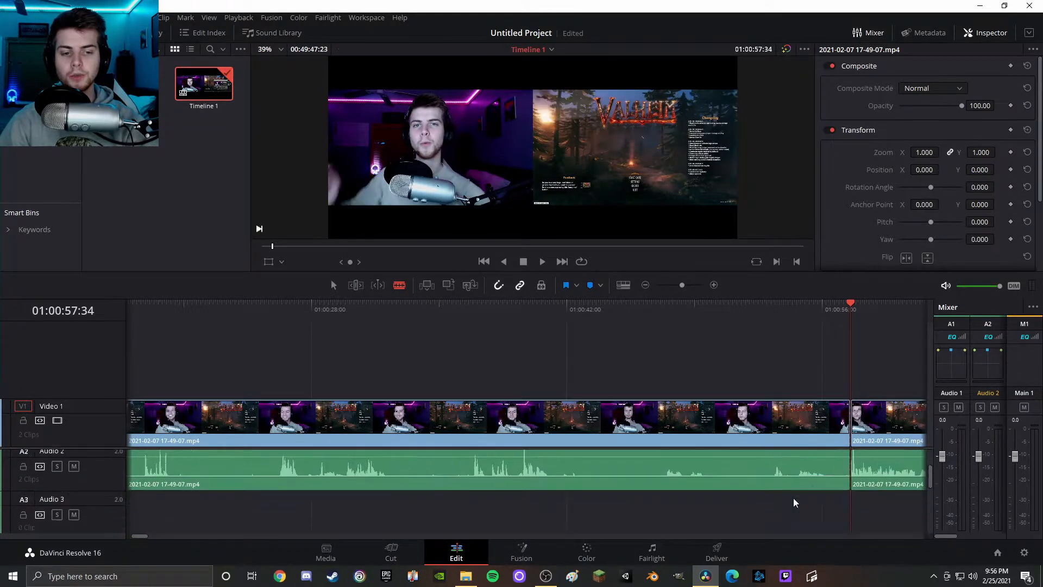
{"action": "left_click_drag", "start_coordinate": [791, 506], "coordinate": [648, 343]}
{"action": "key", "text": "ctrl+z"}
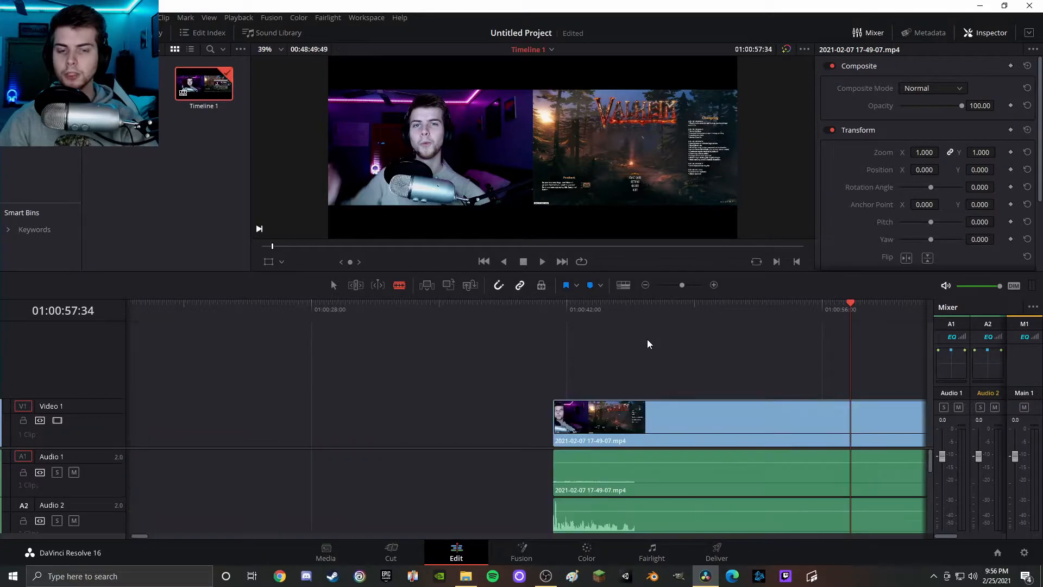
{"action": "key", "text": "Home"}
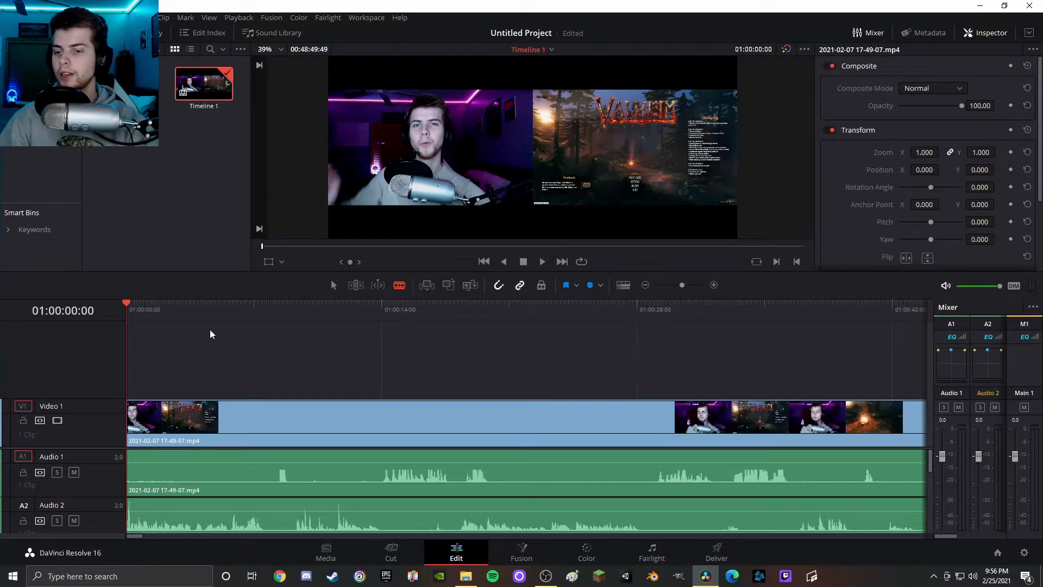
- Return to the selection tool and play the trimmed opening from the timeline start, checking the side-by-side picture up close
{"action": "key", "text": "a"}
{"action": "key", "text": "space"}
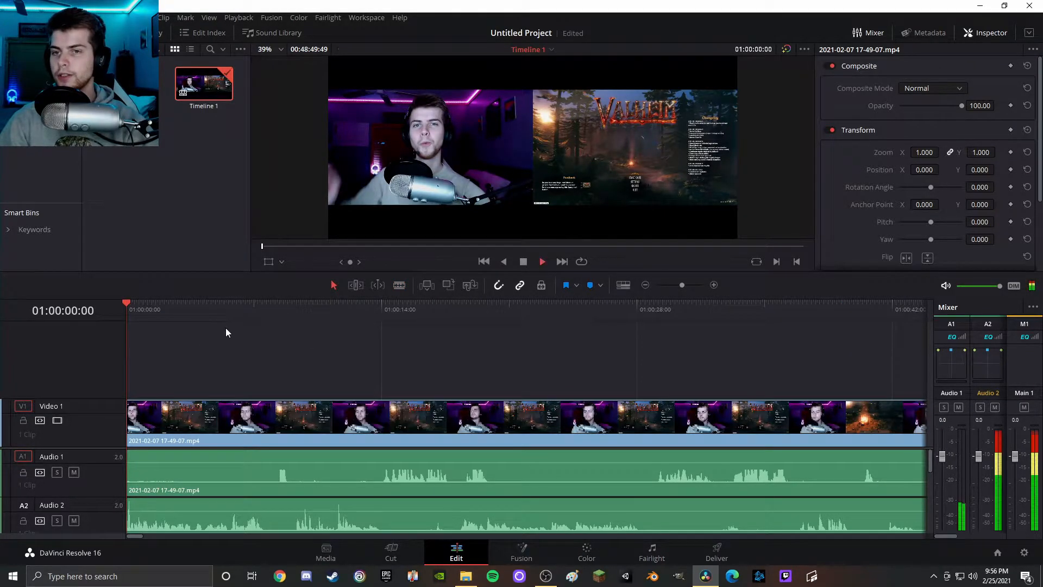
{"action": "left_click", "coordinate": [129, 308]}
{"action": "left_click", "coordinate": [128, 305]}
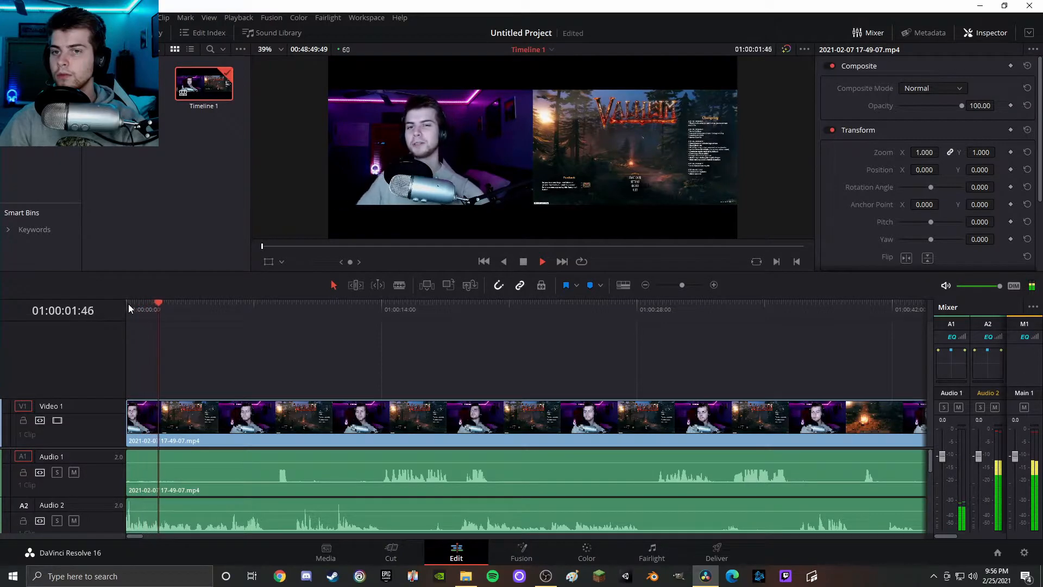
{"action": "key", "text": "space"}
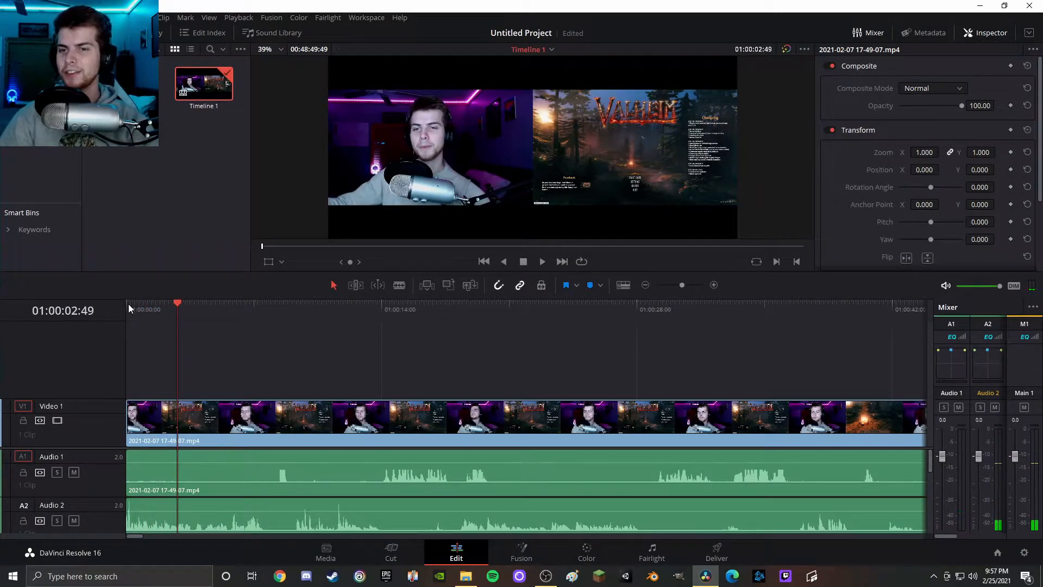
{"action": "scroll", "coordinate": [513, 204], "scroll_direction": "up", "scroll_amount": 4}
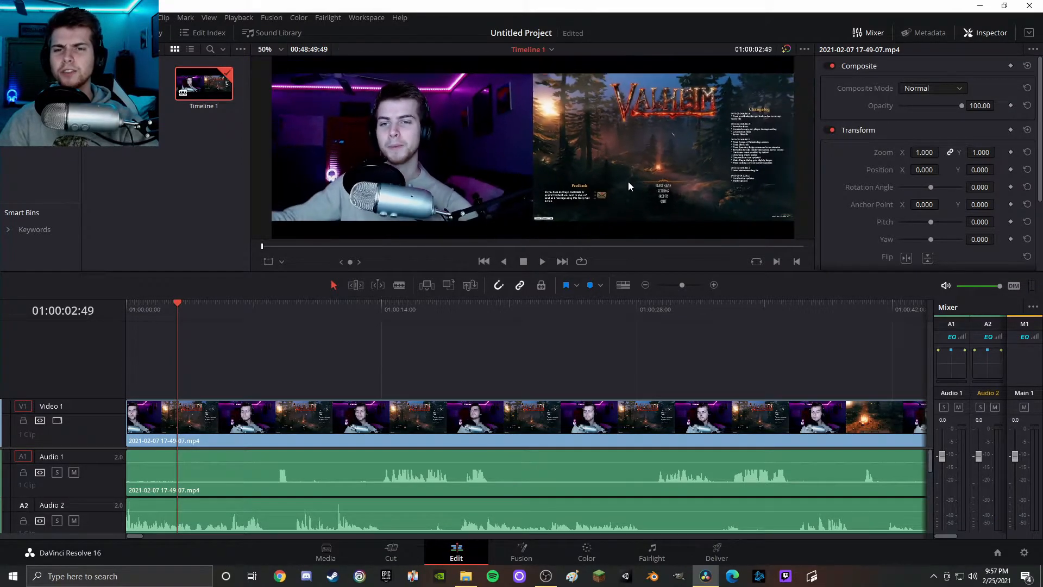
{"action": "scroll", "coordinate": [432, 181], "scroll_direction": "down", "scroll_amount": 4}
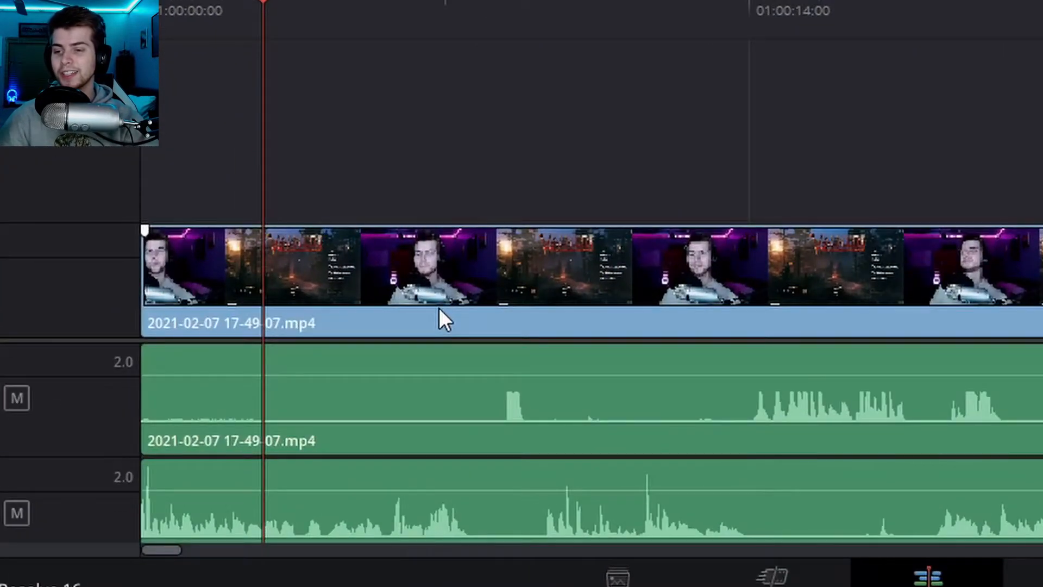
- Duplicate the recording's Video 1 clip onto Video 2, aligned directly above the original
{"action": "left_click", "coordinate": [251, 437]}
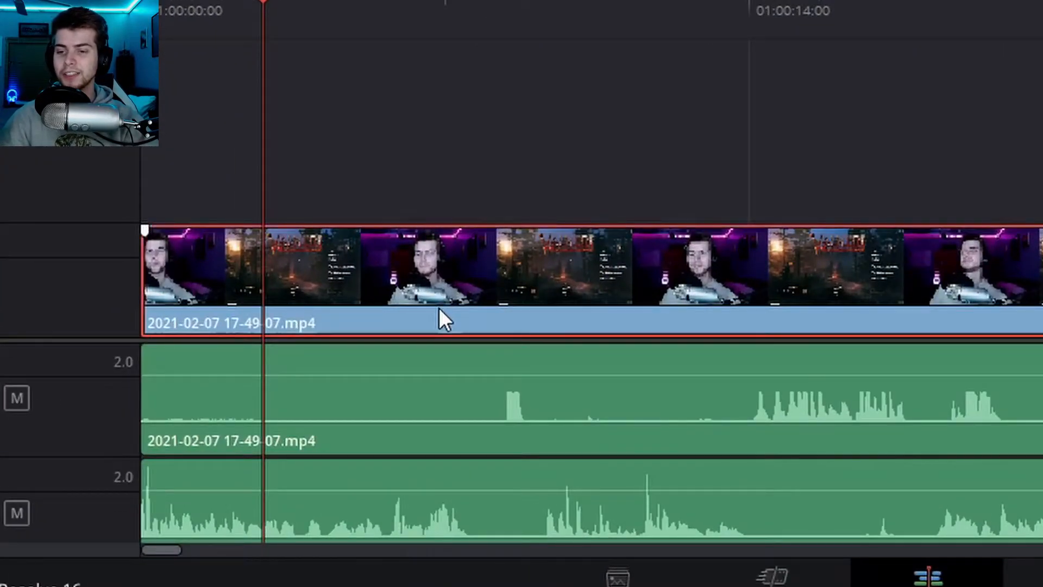
{"action": "scroll", "coordinate": [970, 248], "scroll_direction": "down", "scroll_amount": 10}
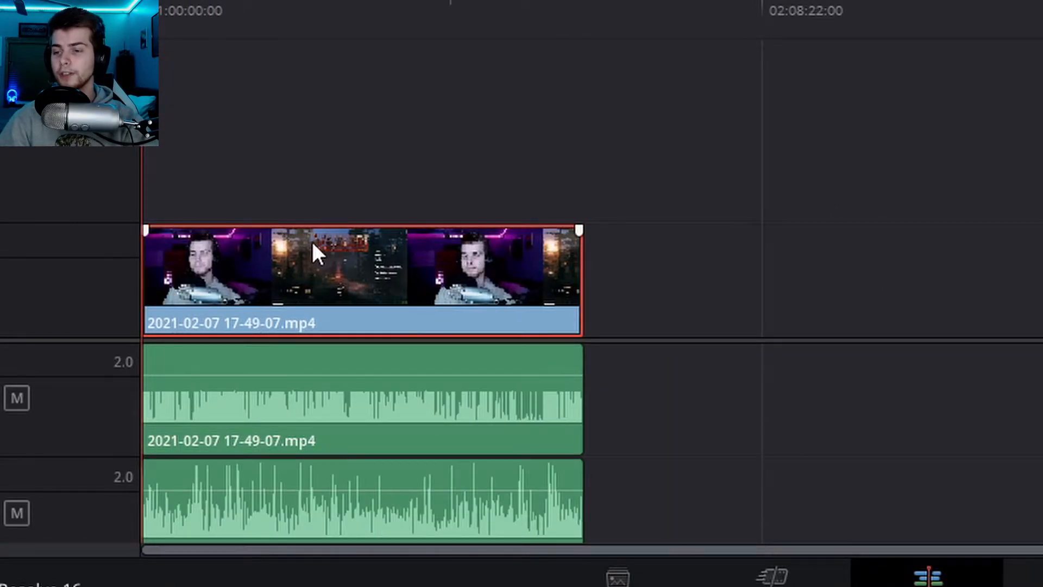
{"action": "scroll", "coordinate": [311, 239], "scroll_direction": "up", "scroll_amount": 10}
{"action": "left_click_drag", "start_coordinate": [395, 275], "coordinate": [390, 196]}
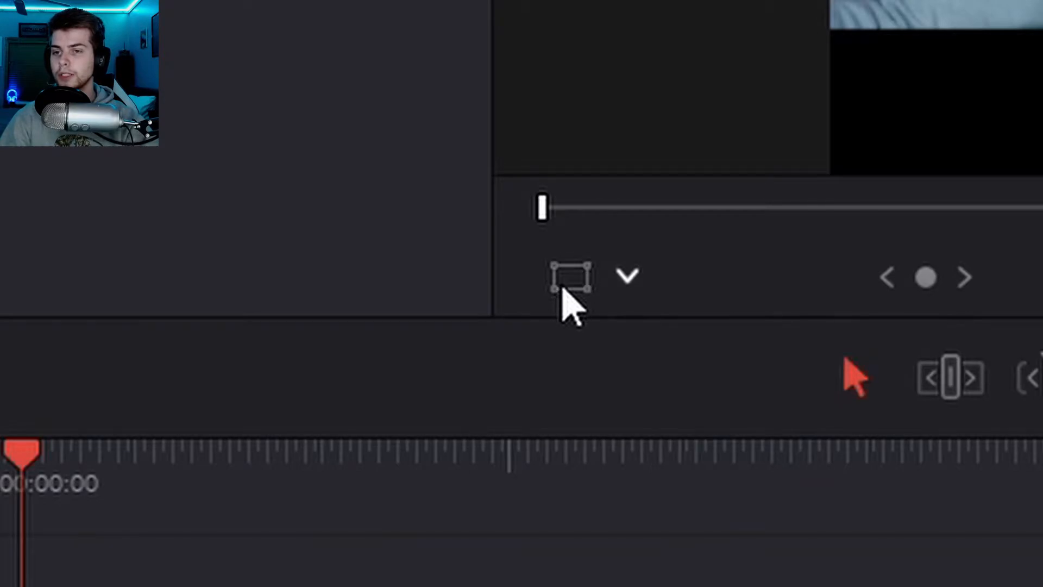
- Turn on the viewer's transform overlay and offset the Video 2 clip to about X 66, Y -54
{"action": "left_click", "coordinate": [563, 288]}
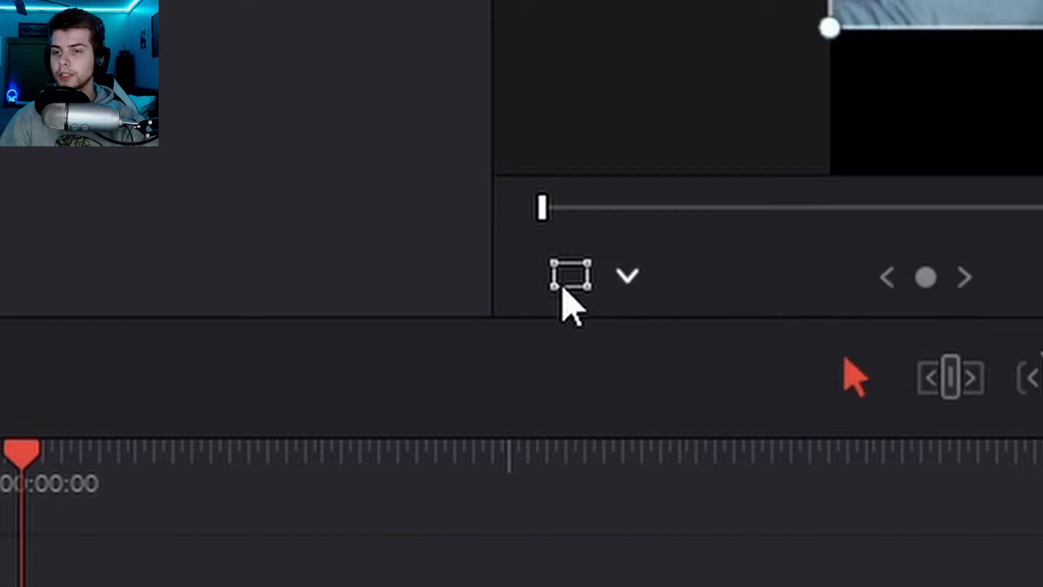
{"action": "mouse_move", "coordinate": [426, 138]}
{"action": "left_mouse_down"}
{"action": "mouse_move", "coordinate": [441, 175]}
{"action": "mouse_move", "coordinate": [587, 95]}
{"action": "mouse_move", "coordinate": [459, 153]}
{"action": "mouse_move", "coordinate": [433, 177]}
{"action": "mouse_move", "coordinate": [431, 158]}
{"action": "left_mouse_up"}
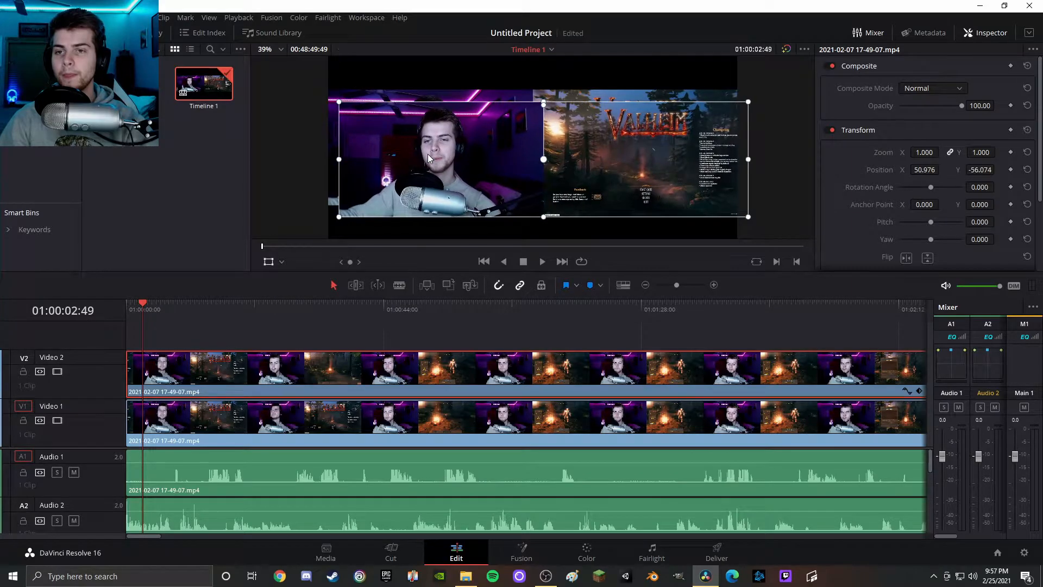
{"action": "scroll", "coordinate": [859, 187], "scroll_direction": "down", "scroll_amount": 3}
{"action": "scroll", "coordinate": [845, 163], "scroll_direction": "up", "scroll_amount": 3}
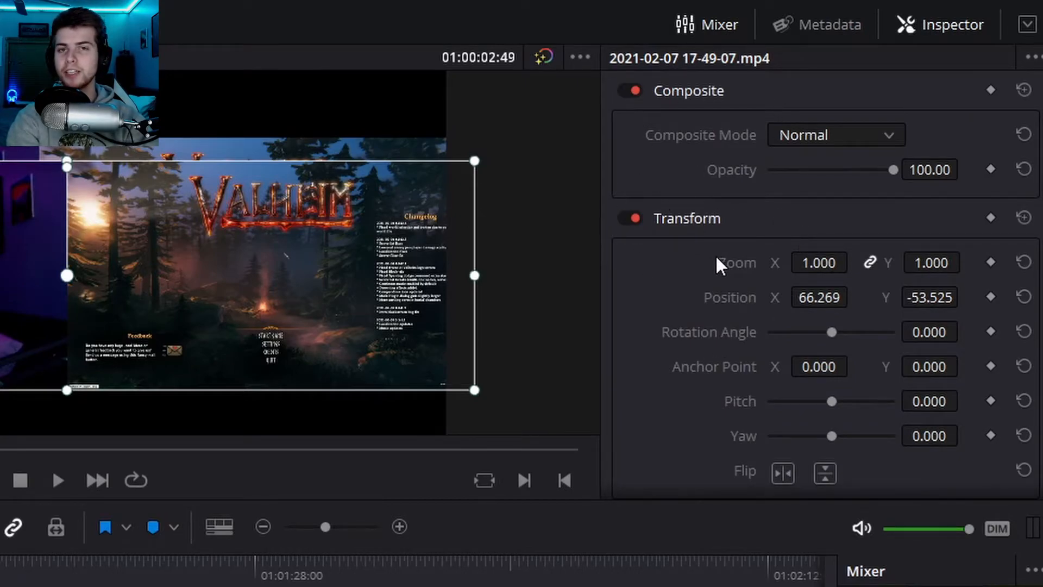
- Scale the Video 2 clip to a zoom of 1.400 and move it up to about Y -15
{"action": "mouse_move", "coordinate": [892, 171]}
{"action": "left_mouse_down"}
{"action": "mouse_move", "coordinate": [812, 172]}
{"action": "mouse_move", "coordinate": [908, 170]}
{"action": "left_mouse_up"}
{"action": "mouse_move", "coordinate": [805, 272]}
{"action": "left_mouse_down"}
{"action": "mouse_move", "coordinate": [825, 272]}
{"action": "mouse_move", "coordinate": [789, 271]}
{"action": "mouse_move", "coordinate": [809, 271]}
{"action": "left_mouse_up"}
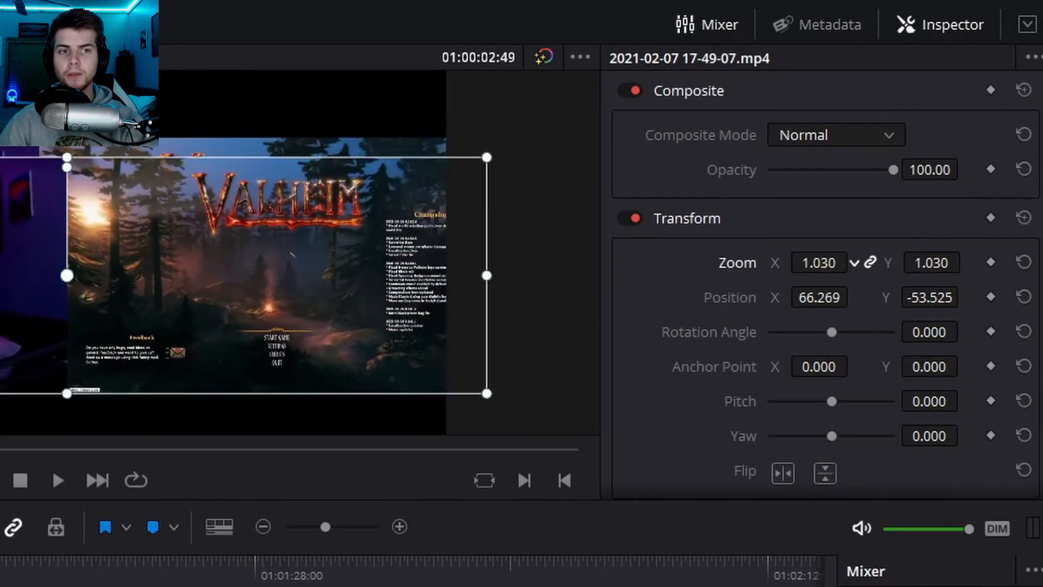
{"action": "left_click", "coordinate": [818, 270]}
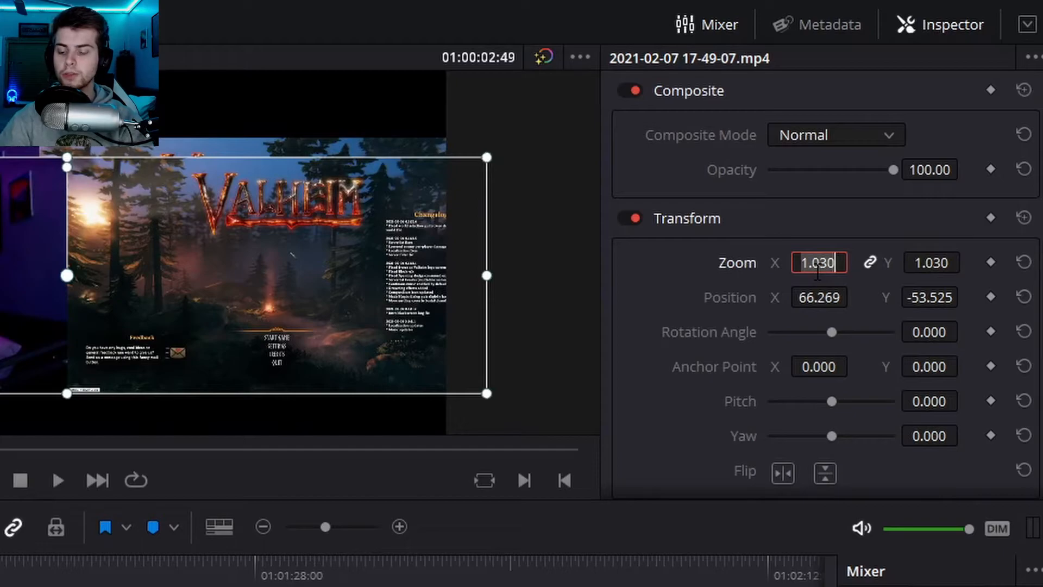
{"action": "left_click", "coordinate": [684, 285]}
{"action": "left_click_drag", "start_coordinate": [793, 263], "coordinate": [834, 262]}
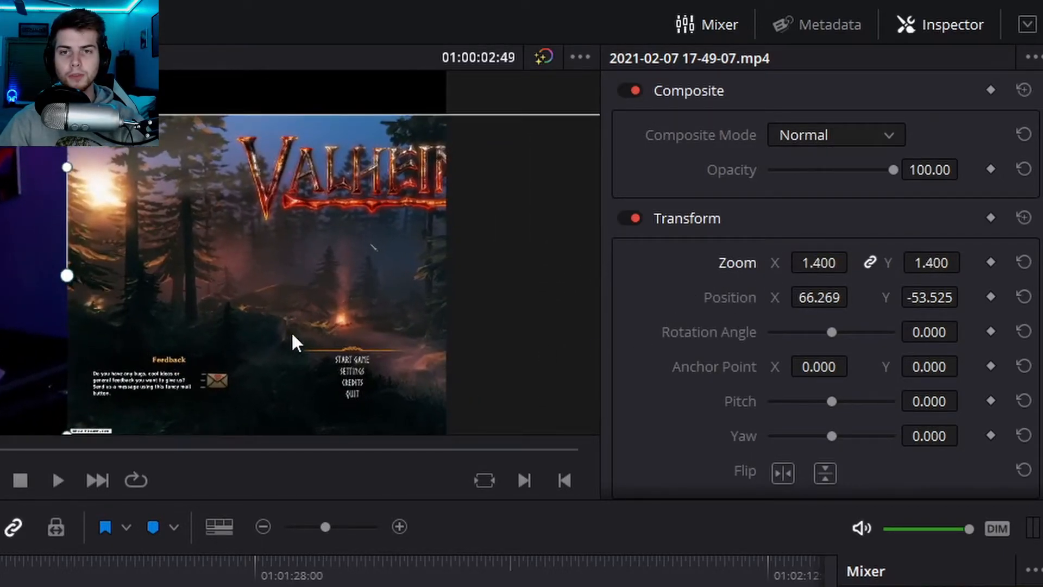
{"action": "left_click_drag", "start_coordinate": [298, 344], "coordinate": [291, 321]}
- Crop the gameplay side off the Video 2 clip with a Crop Right of about 1135, leaving the webcam
{"action": "scroll", "coordinate": [700, 348], "scroll_direction": "down", "scroll_amount": 3}
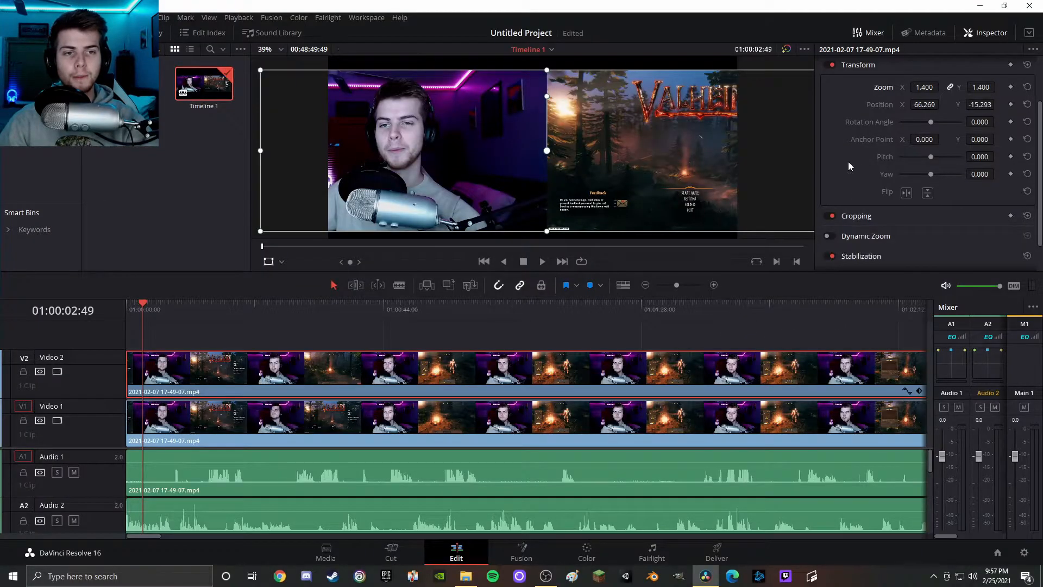
{"action": "scroll", "coordinate": [891, 174], "scroll_direction": "down", "scroll_amount": 2}
{"action": "left_click", "coordinate": [885, 185]}
{"action": "scroll", "coordinate": [880, 186], "scroll_direction": "down", "scroll_amount": 2}
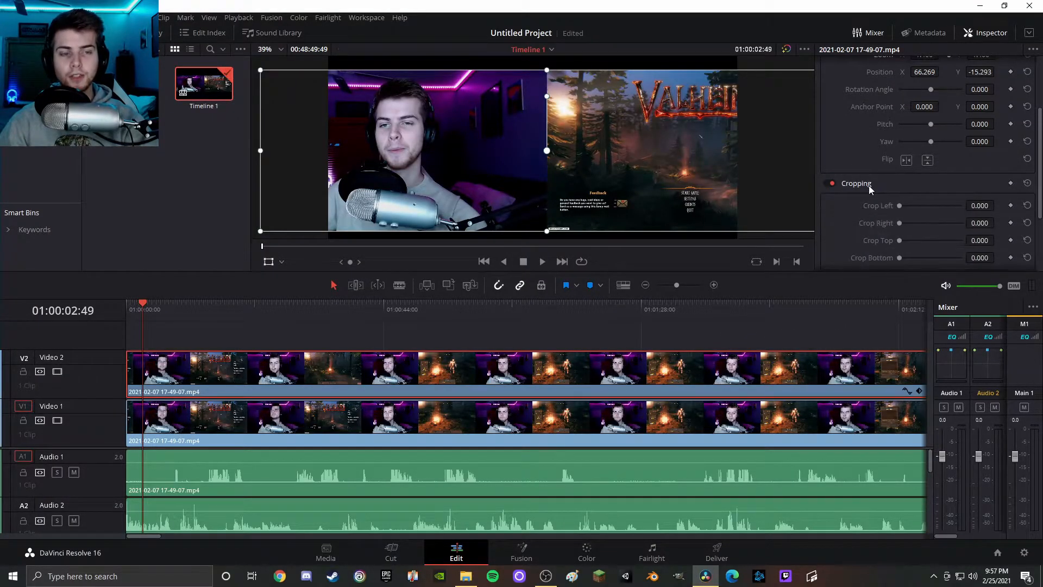
{"action": "left_click_drag", "start_coordinate": [900, 190], "coordinate": [937, 189]}
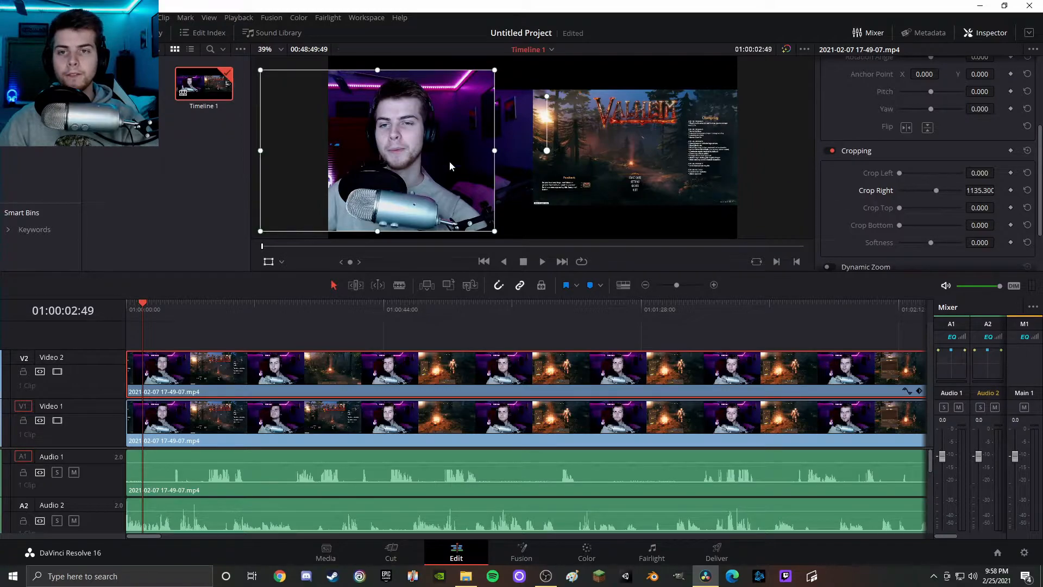
- Set the cropped webcam clip's zoom to 0.5 and place it in the upper-left corner of the video frame
{"action": "left_click_drag", "start_coordinate": [448, 161], "coordinate": [583, 153]}
{"action": "scroll", "coordinate": [871, 174], "scroll_direction": "up", "scroll_amount": 4}
{"action": "left_click", "coordinate": [923, 152]}
{"action": "type", "text": "0.5"}
{"action": "key", "text": "Return"}
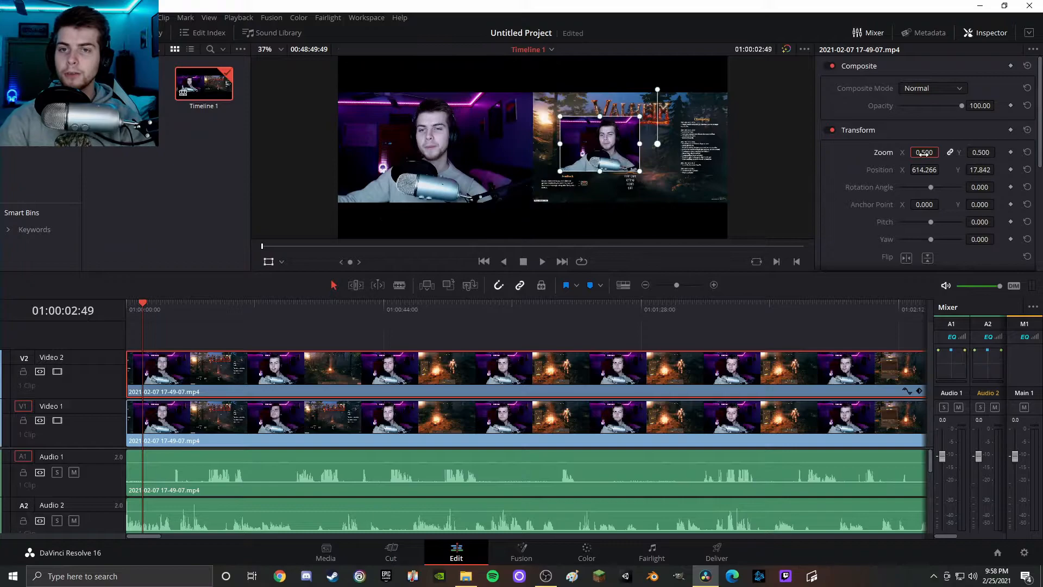
{"action": "left_click_drag", "start_coordinate": [593, 139], "coordinate": [409, 91]}
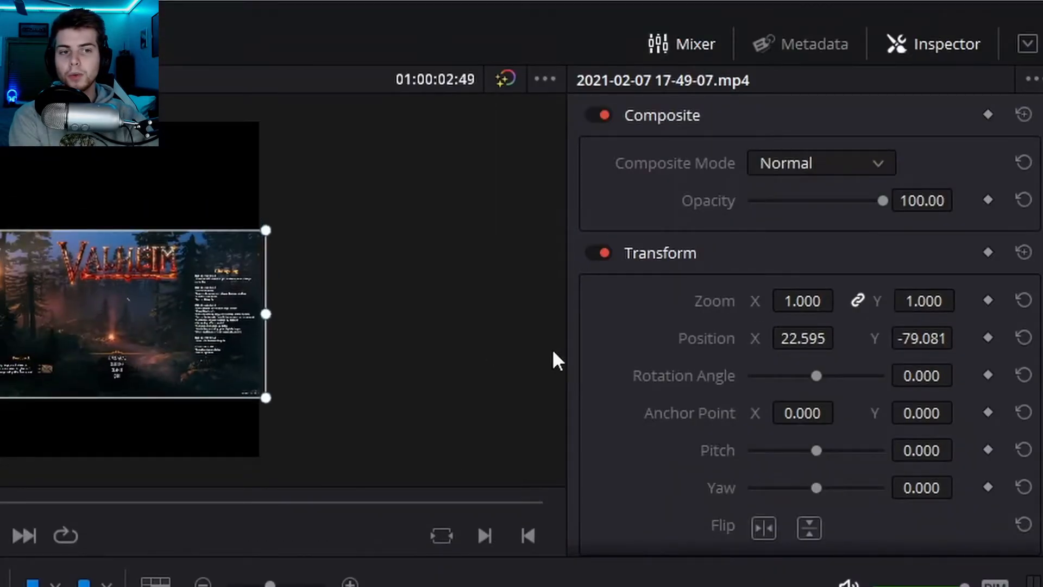
- Crop the webcam half off the Video 1 clip with a Crop Left of 960
{"action": "scroll", "coordinate": [700, 364], "scroll_direction": "down", "scroll_amount": 5}
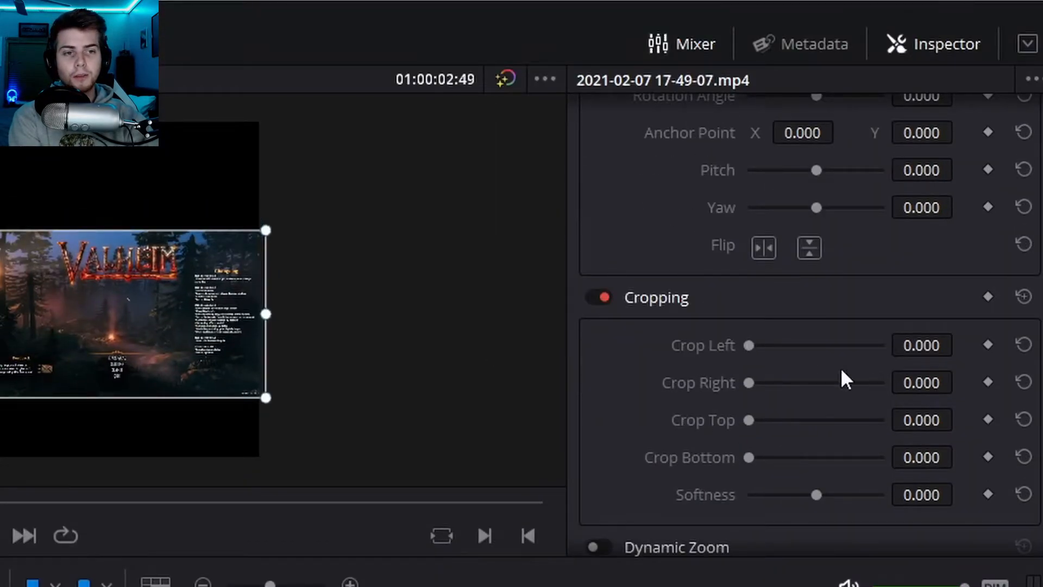
{"action": "left_click", "coordinate": [901, 343]}
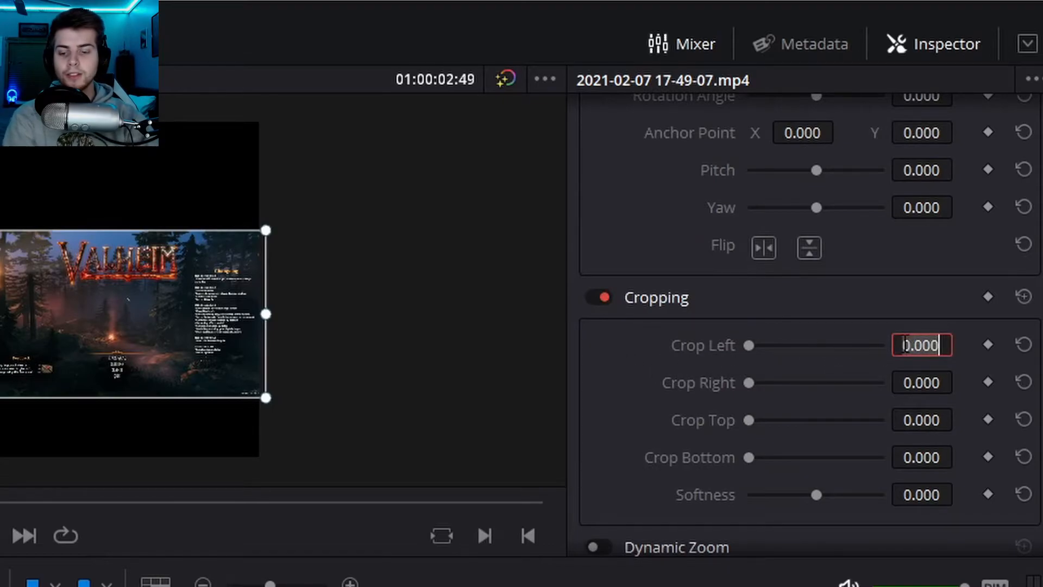
{"action": "type", "text": "960"}
{"action": "key", "text": "Return"}
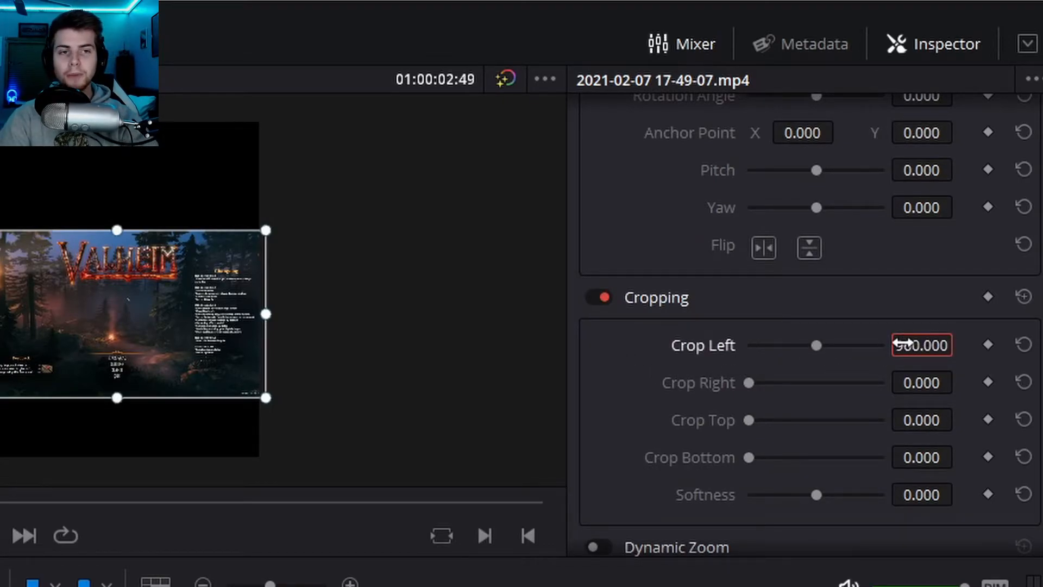
- Fill the frame with the Video 1 gameplay by setting zoom to 2 and position to X -960, Y 0
{"action": "scroll", "coordinate": [773, 307], "scroll_direction": "up", "scroll_amount": 5}
{"action": "left_click", "coordinate": [810, 296]}
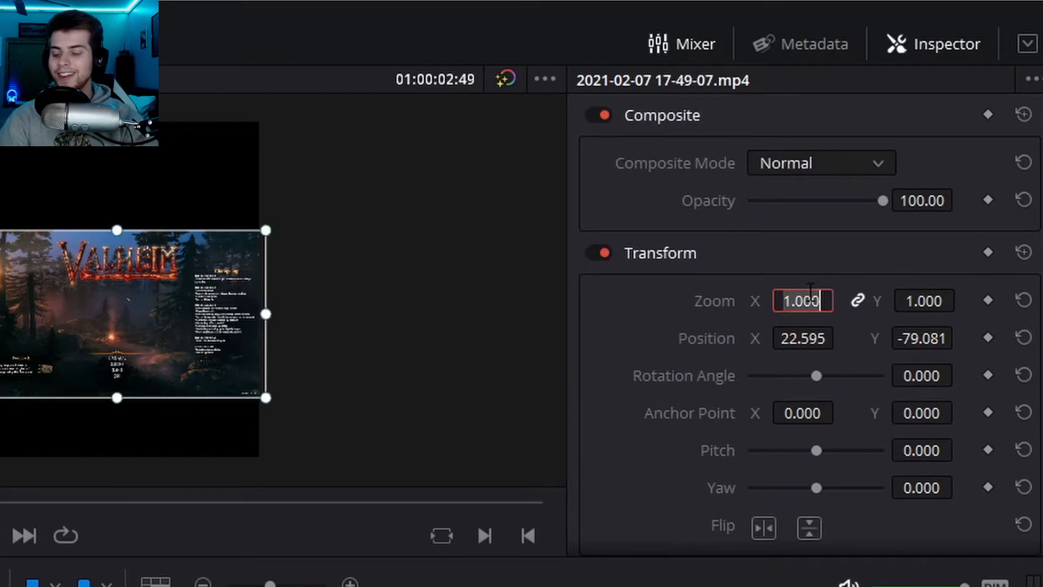
{"action": "type", "text": "2"}
{"action": "key", "text": "Return"}
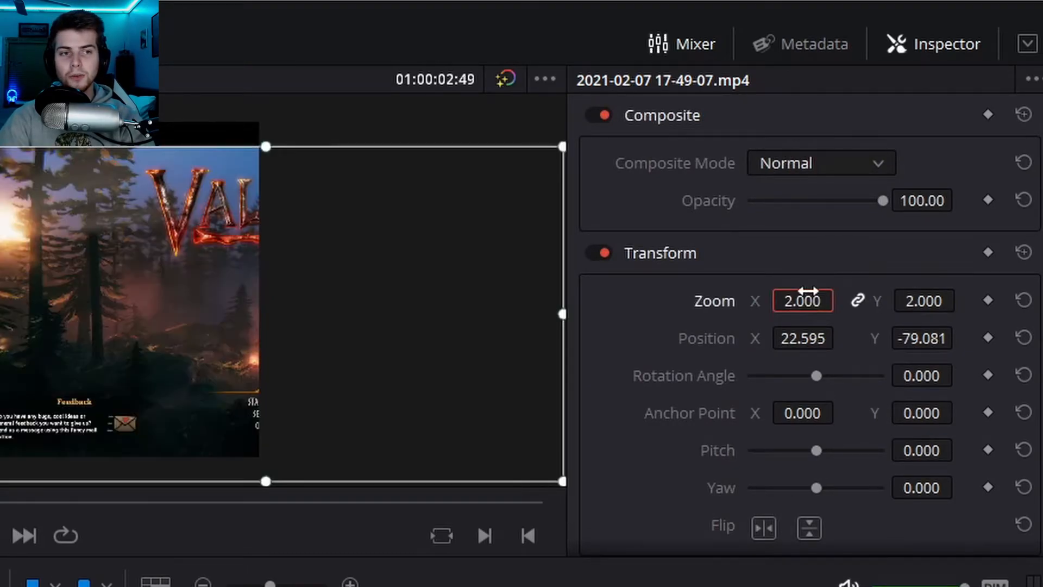
{"action": "left_click", "coordinate": [804, 342]}
{"action": "type", "text": "-960"}
{"action": "key", "text": "Return"}
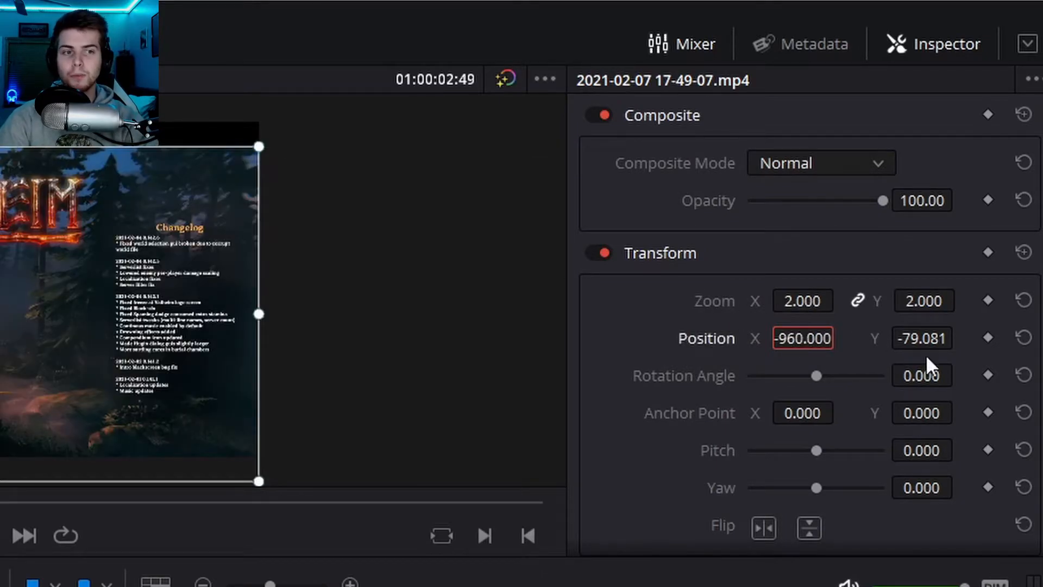
{"action": "left_click", "coordinate": [926, 338]}
{"action": "type", "text": "0"}
{"action": "key", "text": "Return"}
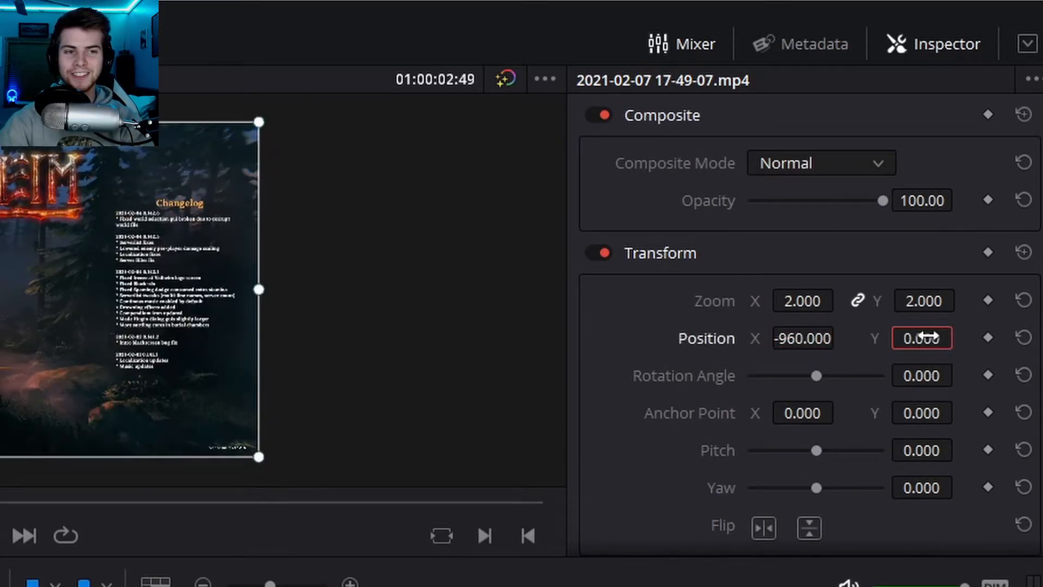
- Nudge the Video 1 gameplay clip in the viewer and set its X position back to -960
{"action": "left_click_drag", "start_coordinate": [98, 259], "coordinate": [97, 259]}
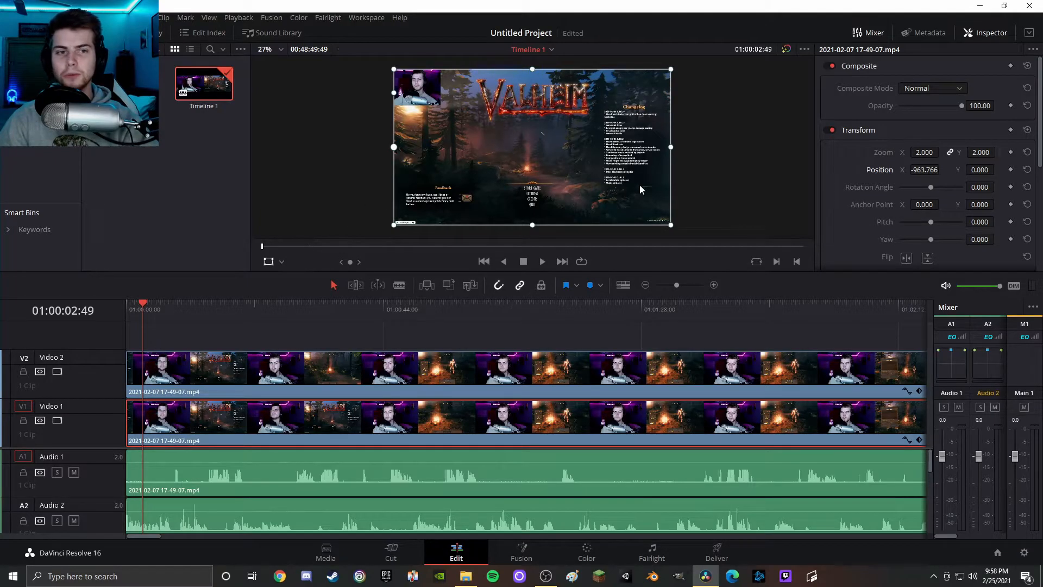
{"action": "left_click", "coordinate": [924, 169]}
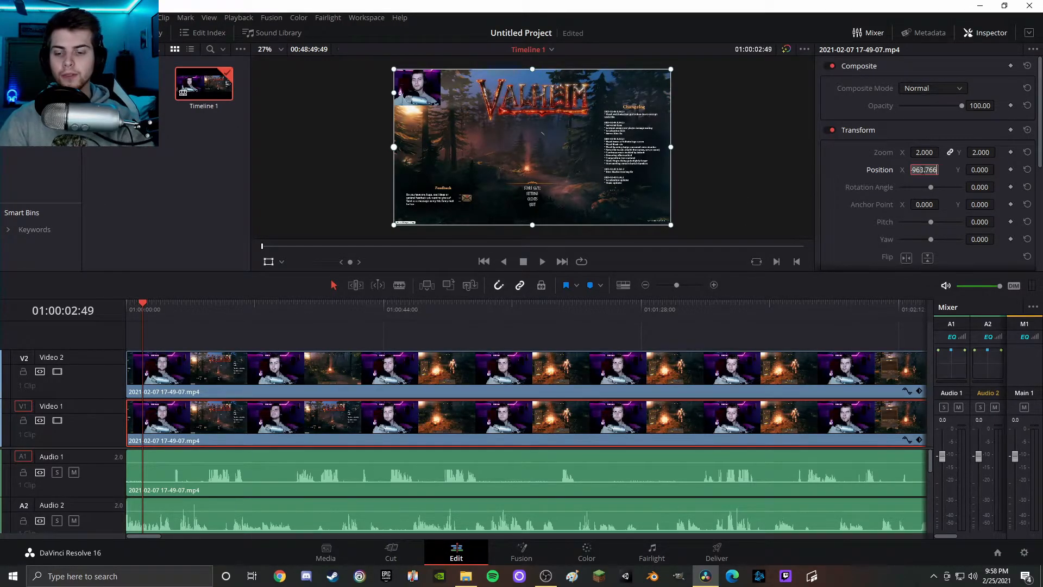
{"action": "key", "text": "BackSpace"}
{"action": "type", "text": "-960"}
{"action": "key", "text": "Return"}
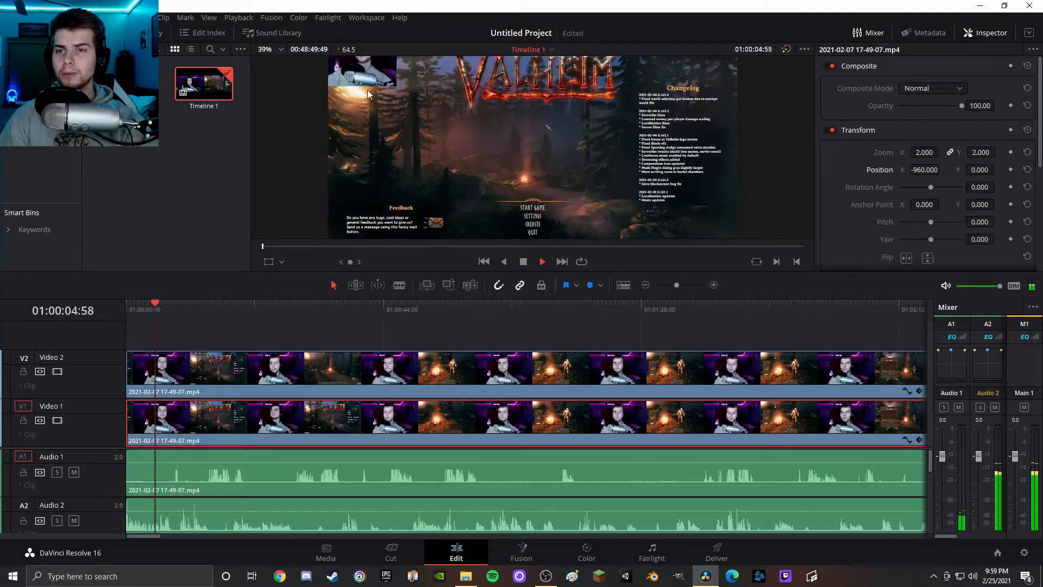
- Pause playback, check the whole composite frame with the webcam over the gameplay, and select the webcam clip on Video 2
{"action": "key", "text": "space"}
{"action": "scroll", "coordinate": [443, 152], "scroll_direction": "down", "scroll_amount": 2}
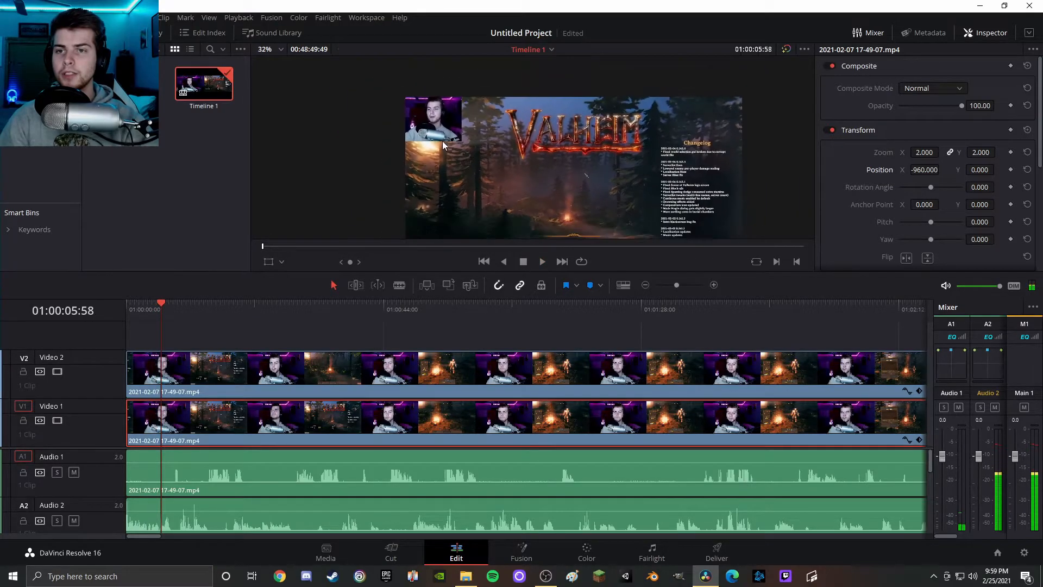
{"action": "scroll", "coordinate": [443, 143], "scroll_direction": "down", "scroll_amount": 2}
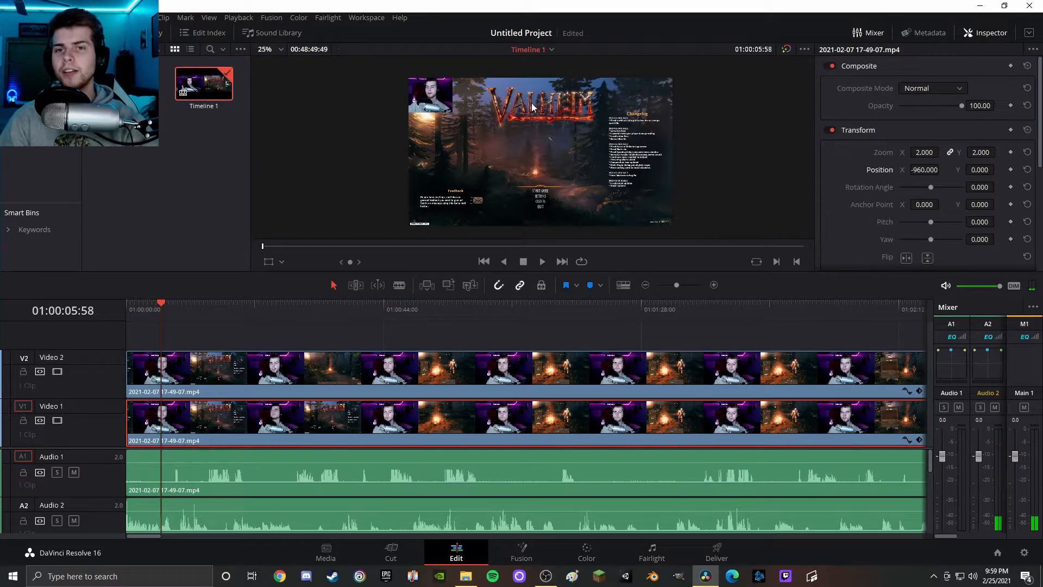
{"action": "left_click", "coordinate": [282, 369]}
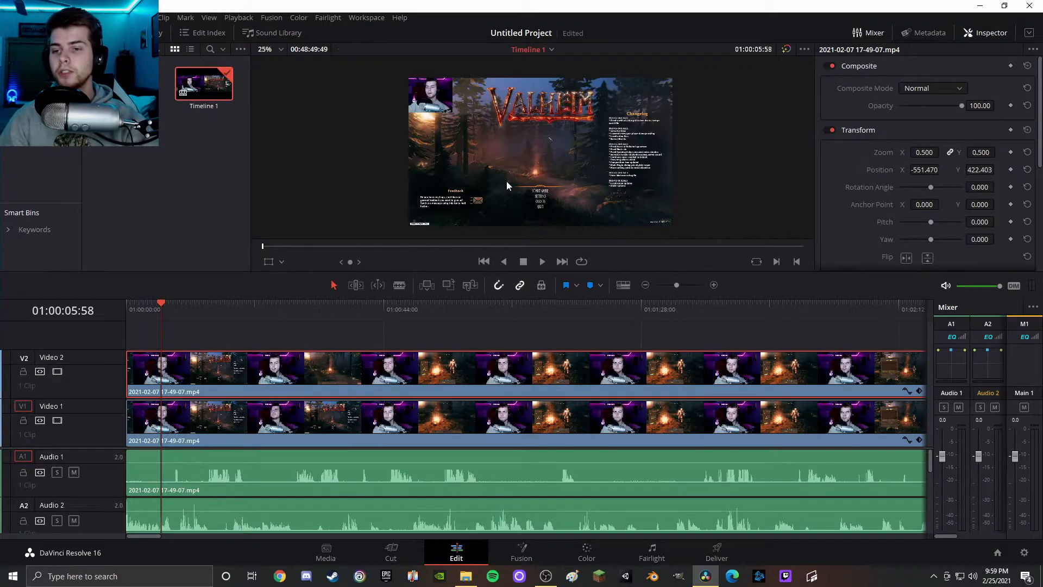
- Show the on-screen transform frame and move the webcam overlay to the upper-right corner of the gameplay
{"action": "left_click", "coordinate": [264, 263]}
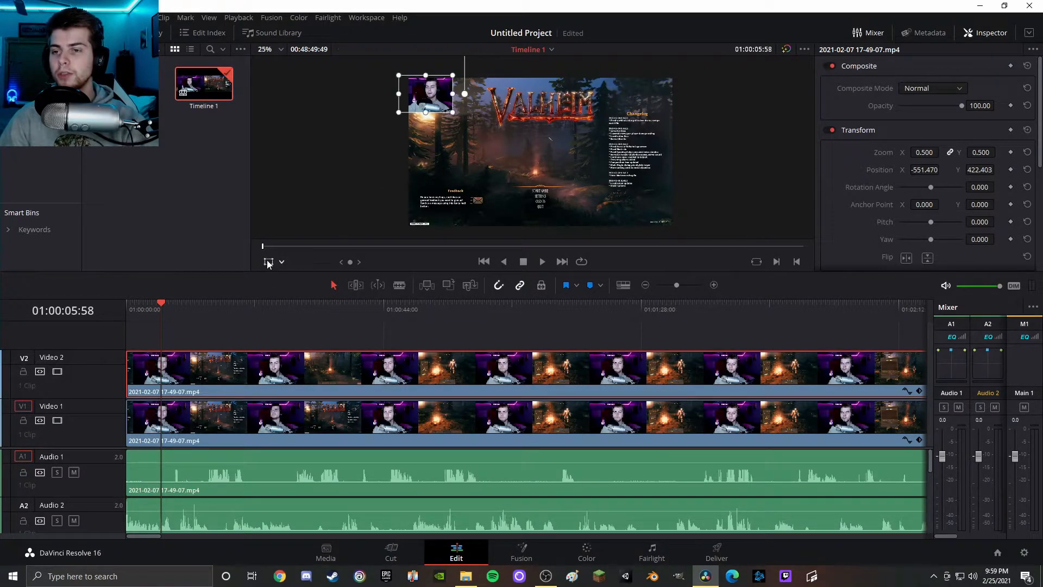
{"action": "left_click_drag", "start_coordinate": [406, 111], "coordinate": [643, 102]}
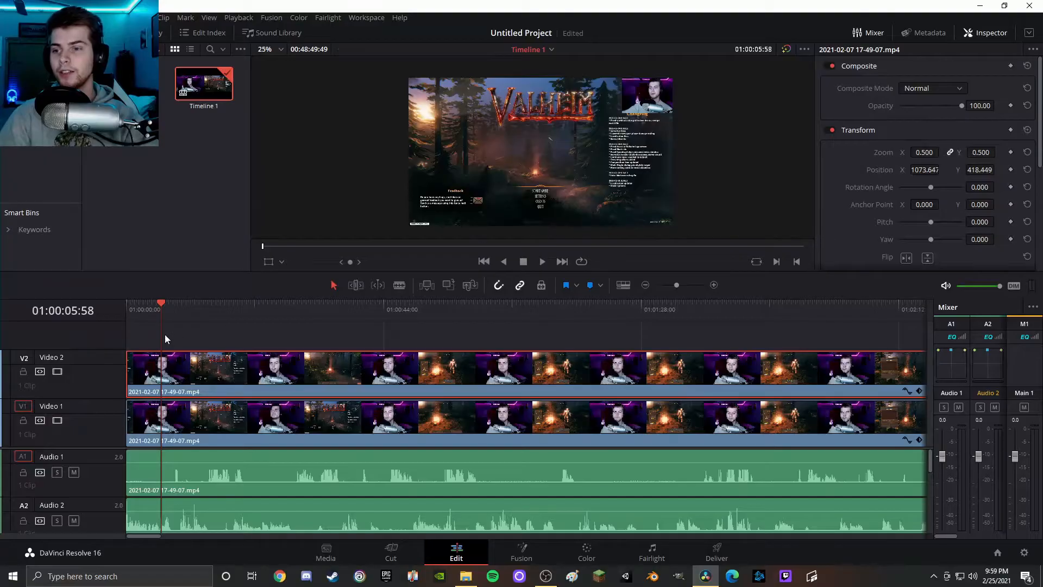
- Move the webcam overlay back into the upper-left corner of the gameplay, at about X -548, Y 422
{"action": "left_click", "coordinate": [269, 261]}
{"action": "left_click_drag", "start_coordinate": [643, 104], "coordinate": [440, 93]}
{"action": "left_click", "coordinate": [270, 263]}
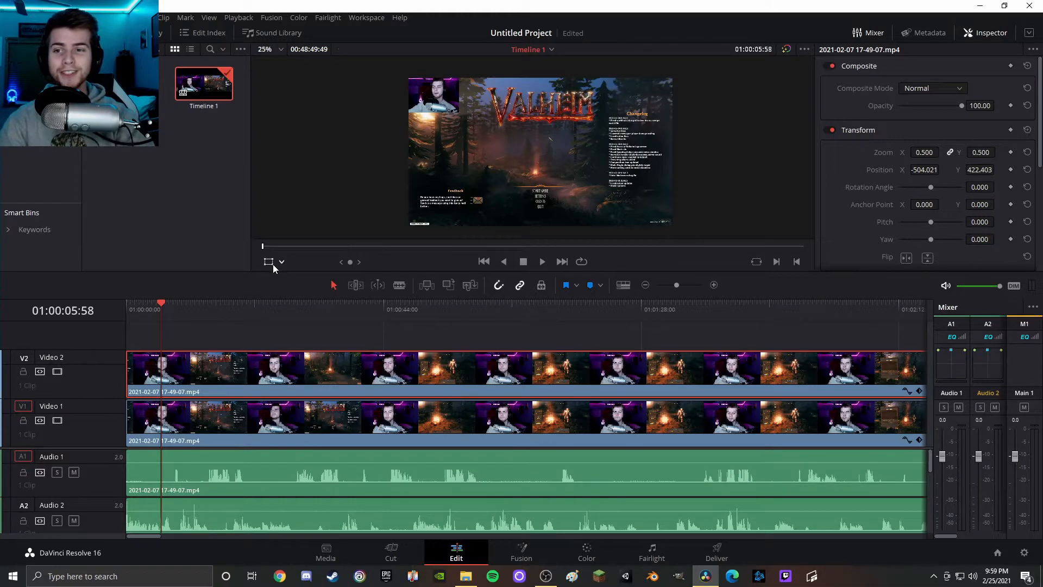
{"action": "left_click", "coordinate": [273, 264]}
{"action": "left_click_drag", "start_coordinate": [438, 105], "coordinate": [433, 106]}
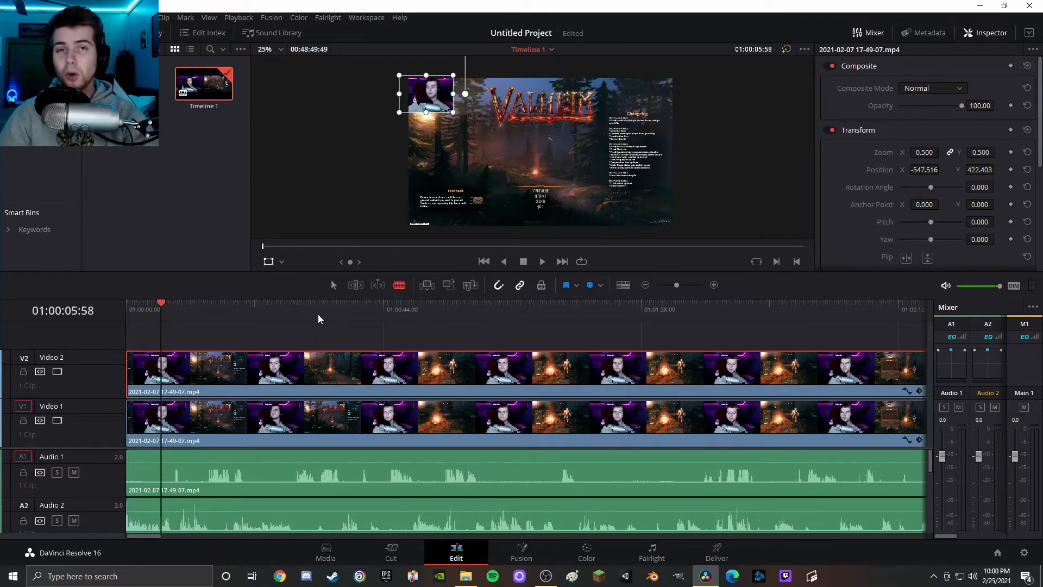
- Cut the Video 2 webcam clip at the playhead and again roughly 15 seconds further along, and return to the selection tool
{"action": "left_click", "coordinate": [162, 376]}
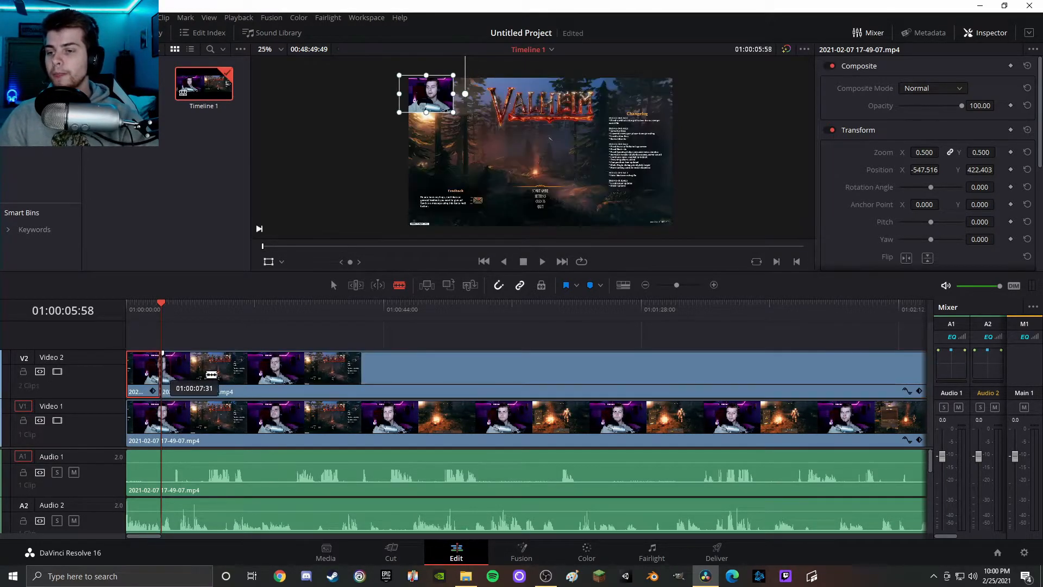
{"action": "left_click", "coordinate": [249, 375]}
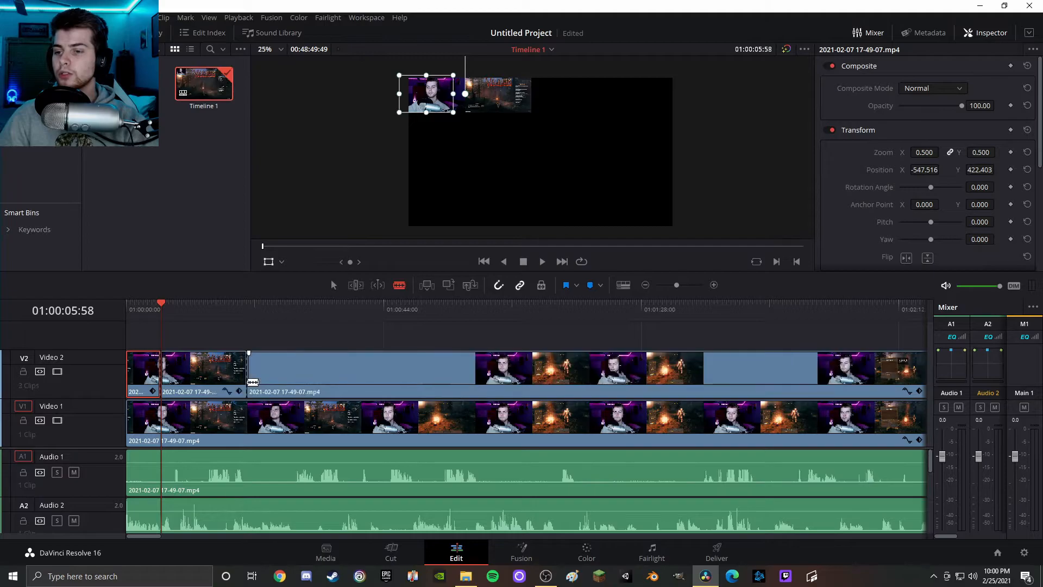
{"action": "key", "text": "a"}
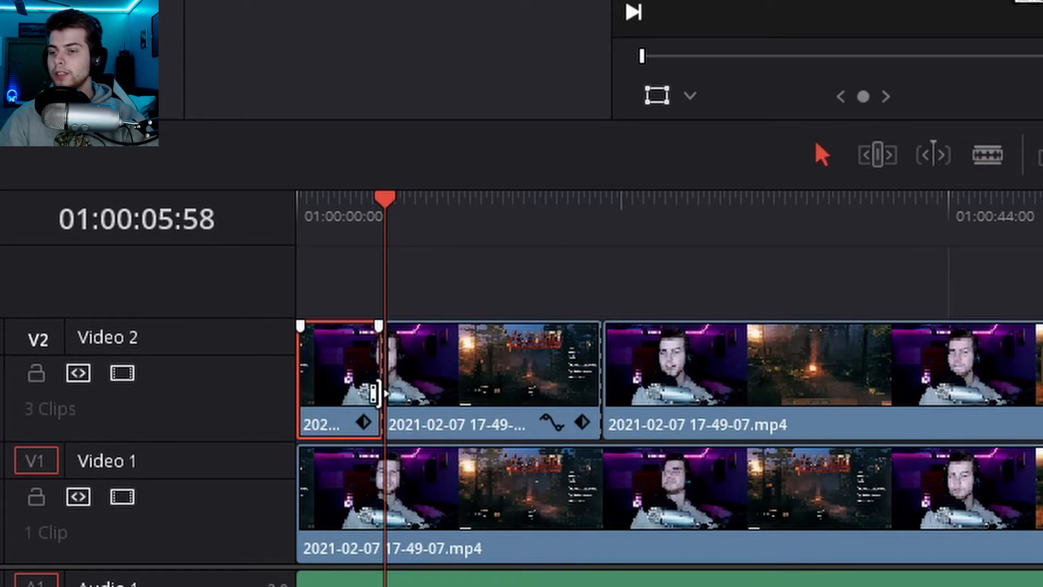
- Set the middle Video 2 segment's zoom to 2 and its position to X 960, Y 0
{"action": "double_click", "coordinate": [794, 351]}
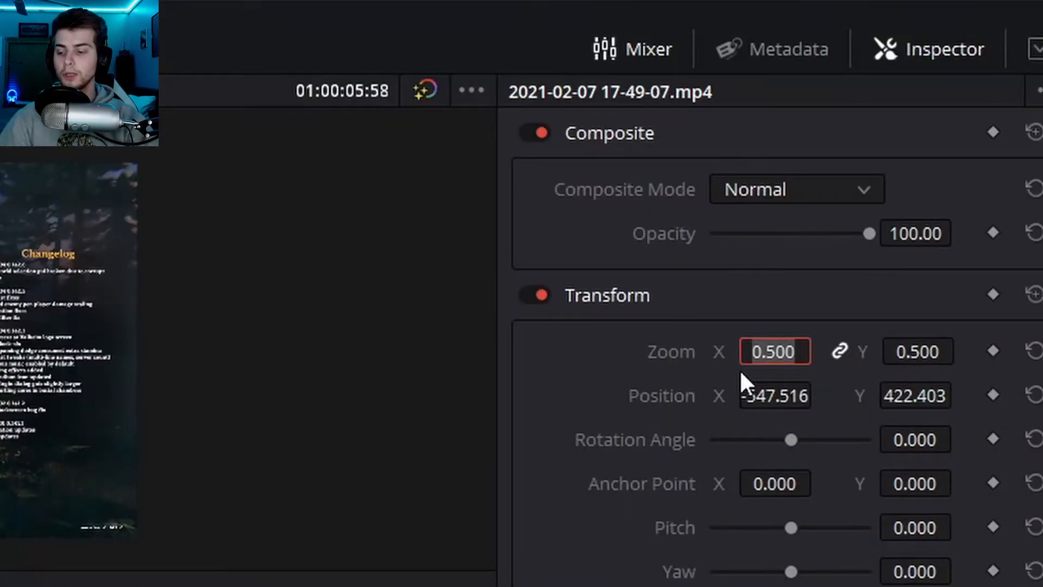
{"action": "type", "text": "2"}
{"action": "key", "text": "Return"}
{"action": "left_click", "coordinate": [754, 390]}
{"action": "left_click", "coordinate": [754, 390]}
{"action": "type", "text": "-960"}
{"action": "key", "text": "BackSpace"}
{"action": "key", "text": "BackSpace"}
{"action": "key", "text": "BackSpace"}
{"action": "key", "text": "BackSpace"}
{"action": "type", "text": "960"}
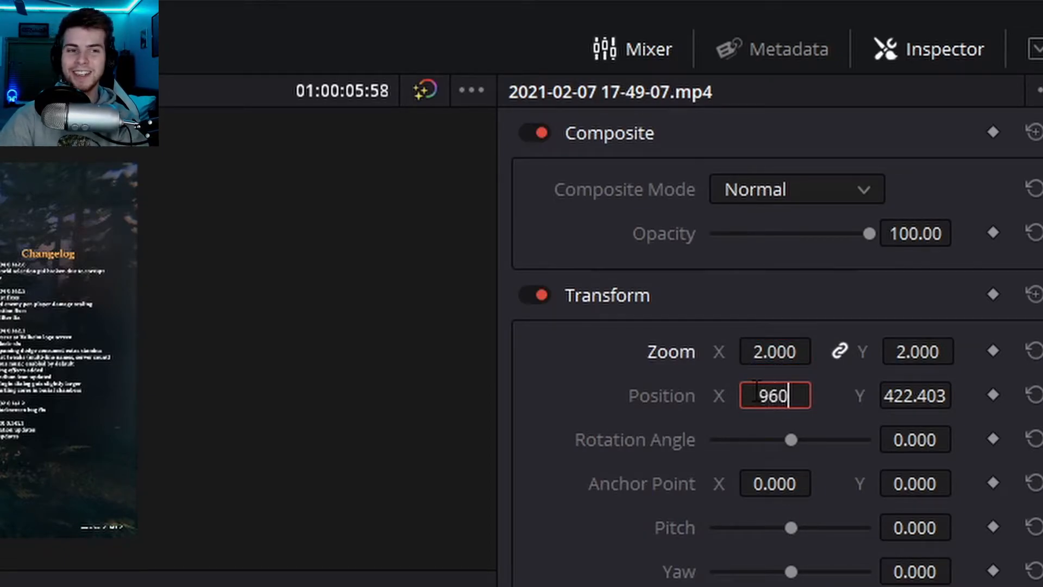
{"action": "key", "text": "Return"}
{"action": "left_click", "coordinate": [918, 395]}
{"action": "type", "text": "0"}
{"action": "key", "text": "Return"}
- Crop the gameplay half off the middle Video 2 segment with a Crop Right of 960
{"action": "scroll", "coordinate": [716, 434], "scroll_direction": "down", "scroll_amount": 5}
{"action": "scroll", "coordinate": [716, 434], "scroll_direction": "down", "scroll_amount": 2}
{"action": "left_click", "coordinate": [911, 448]}
{"action": "type", "text": "960"}
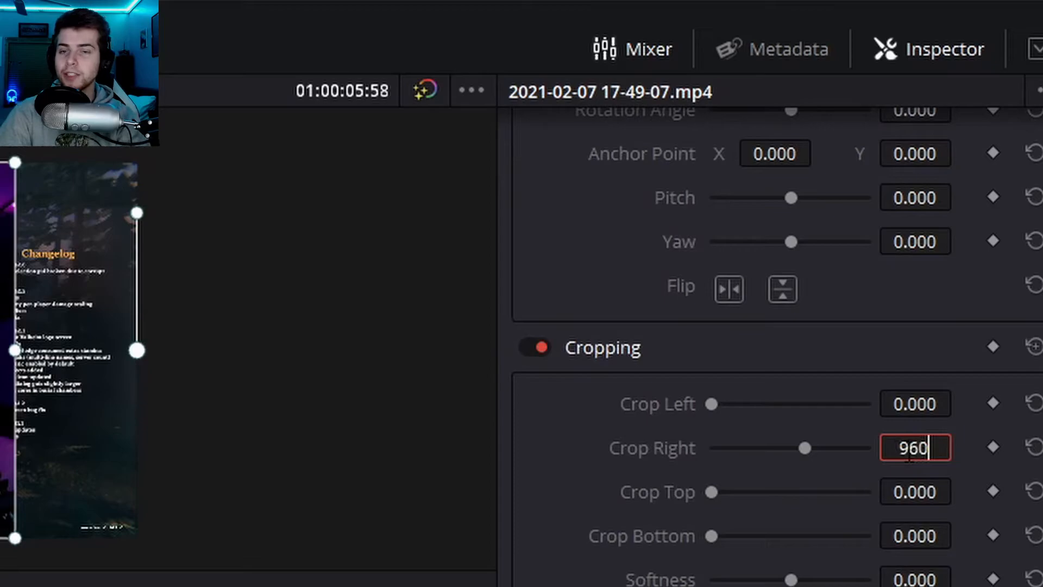
{"action": "key", "text": "Return"}
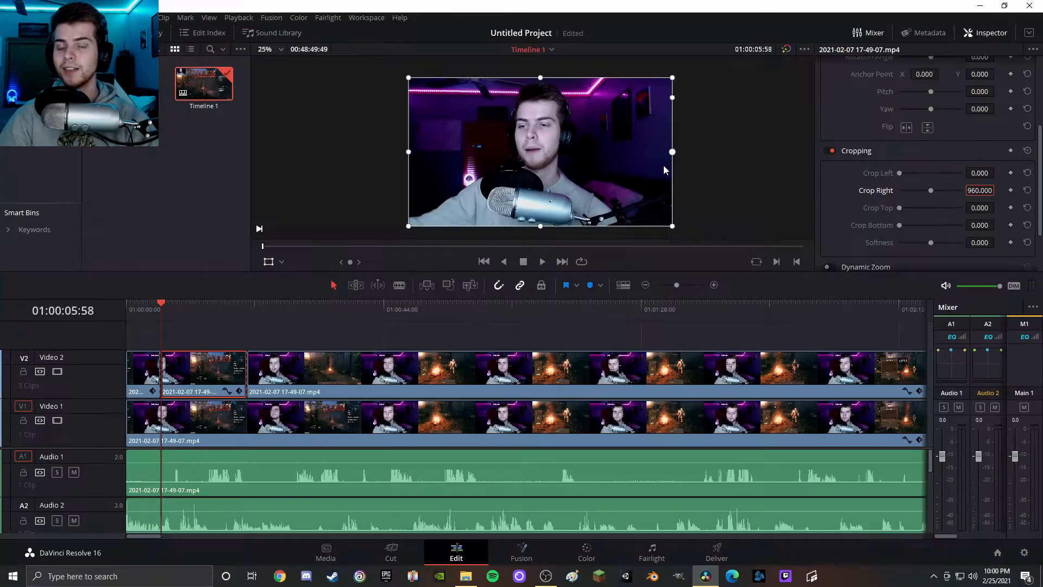
- Play the full-frame webcam segment up to 01:00:07:52 and add a keyframe there for all Transform parameters
{"action": "scroll", "coordinate": [651, 152], "scroll_direction": "up", "scroll_amount": 3}
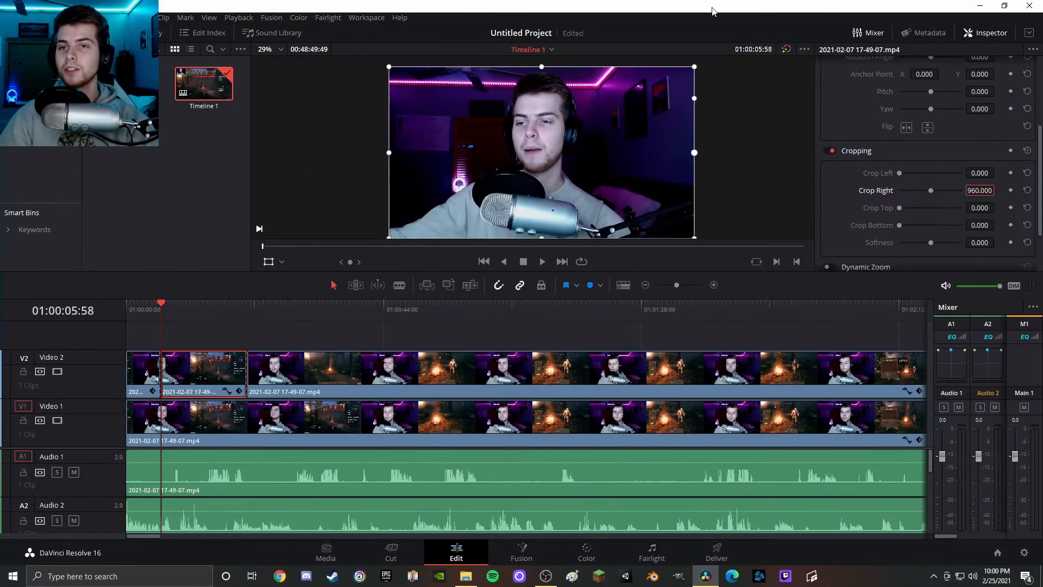
{"action": "scroll", "coordinate": [589, 155], "scroll_direction": "down", "scroll_amount": 5}
{"action": "left_click", "coordinate": [402, 219]}
{"action": "key", "text": "space"}
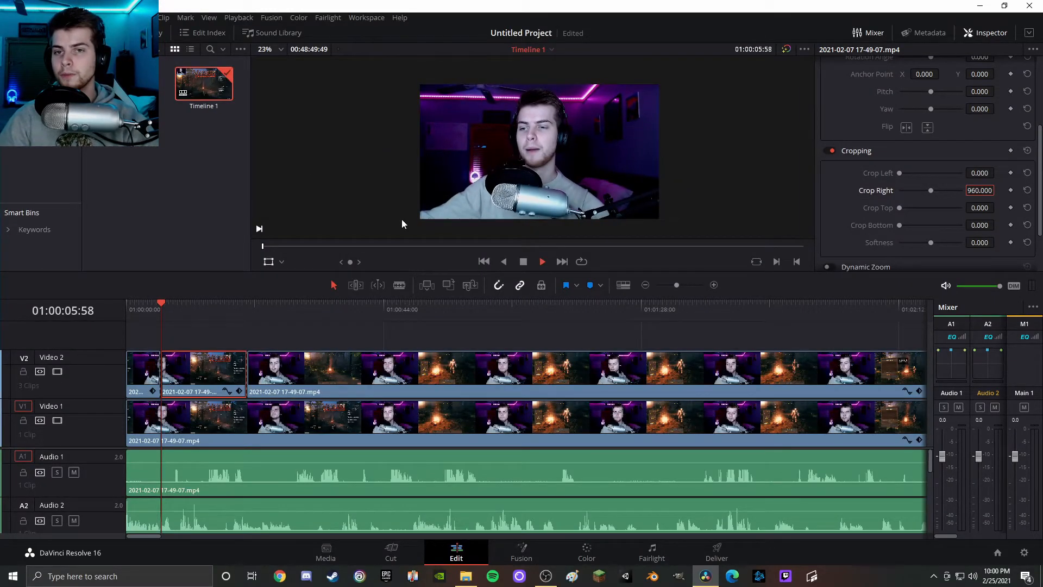
{"action": "key", "text": "space"}
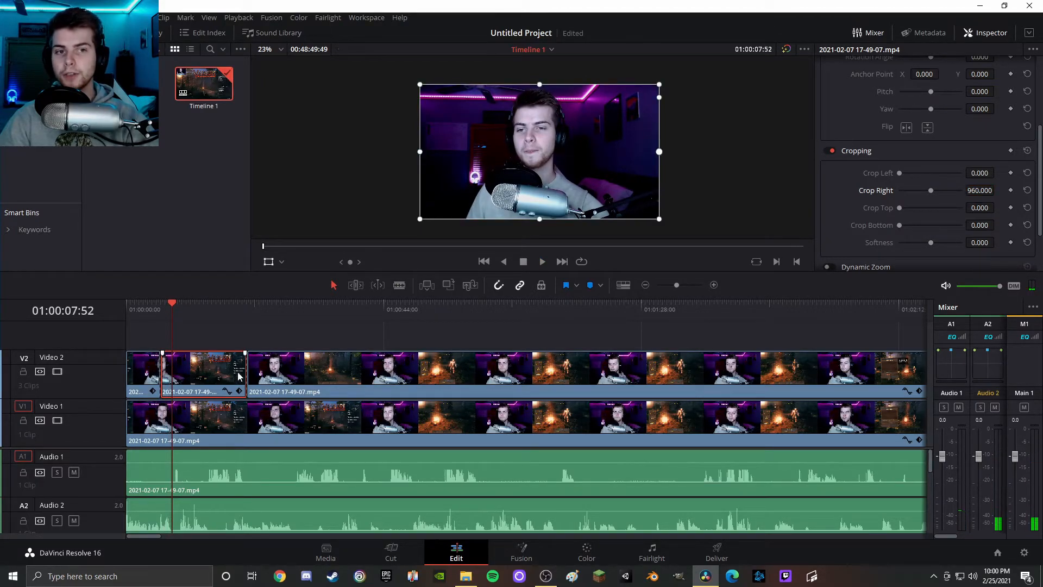
{"action": "scroll", "coordinate": [972, 164], "scroll_direction": "up", "scroll_amount": 3}
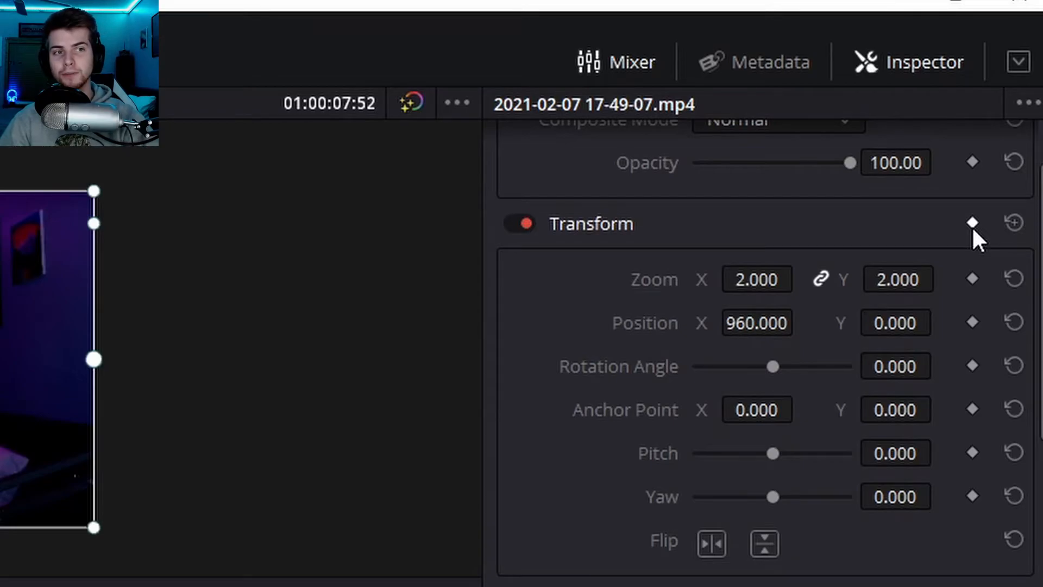
{"action": "left_click", "coordinate": [972, 223]}
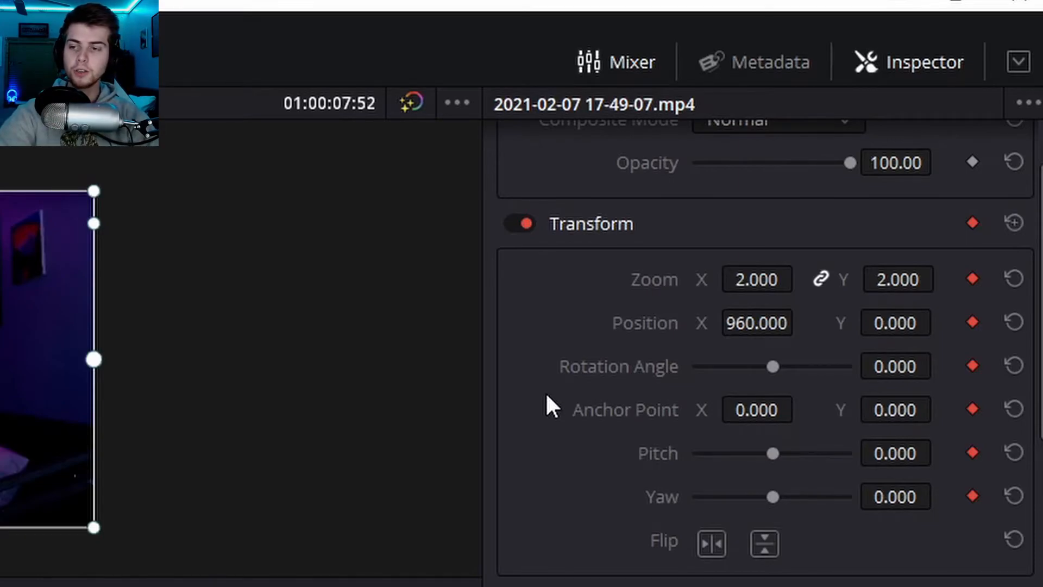
- Advance a few frames to 01:00:08:02 and add a second keyframe for all Transform parameters
{"action": "key", "text": "Right"}
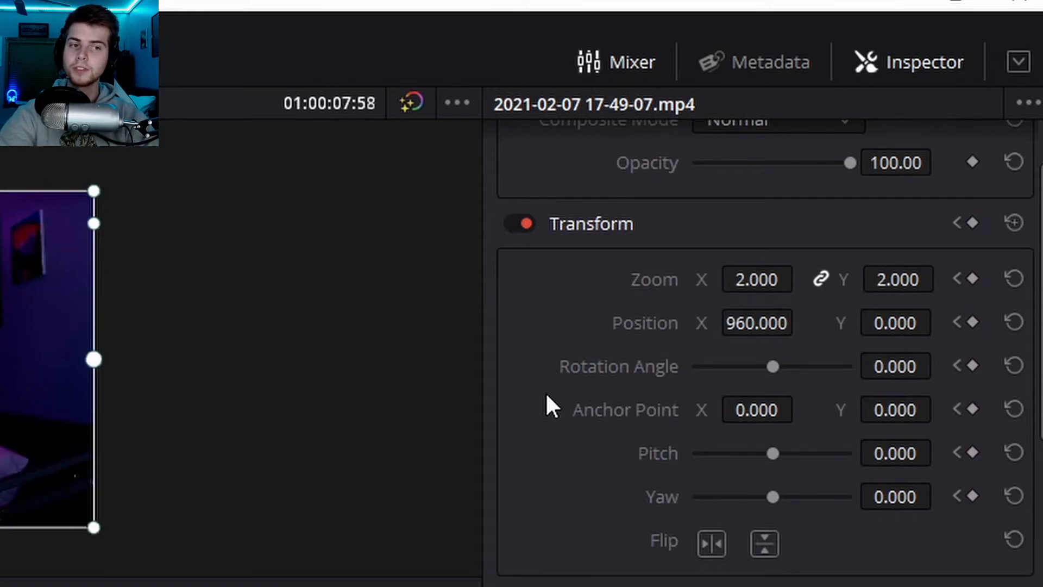
{"action": "key", "text": "Right"}
{"action": "key", "text": "Right"}
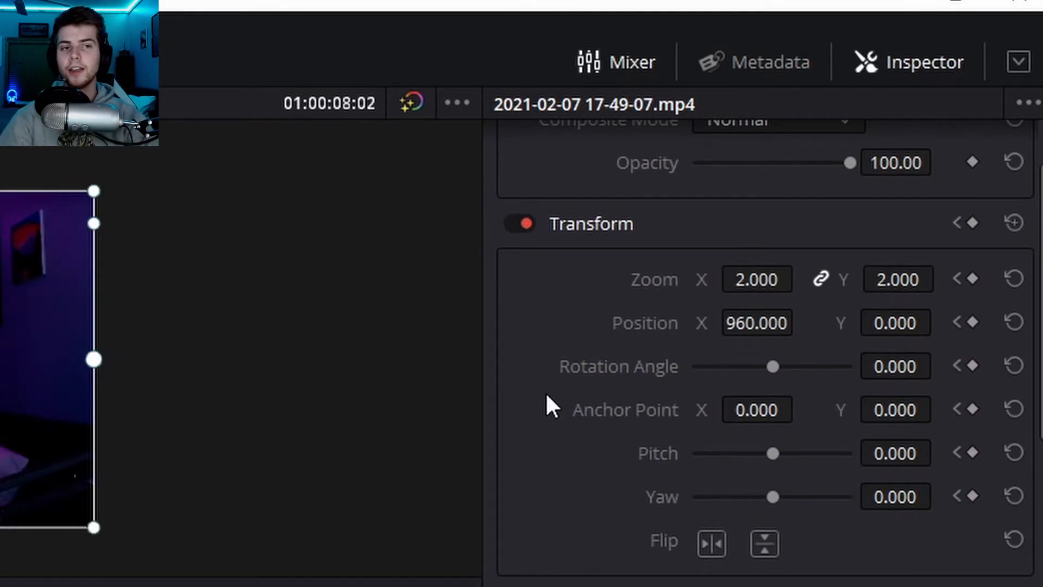
{"action": "left_click", "coordinate": [972, 224]}
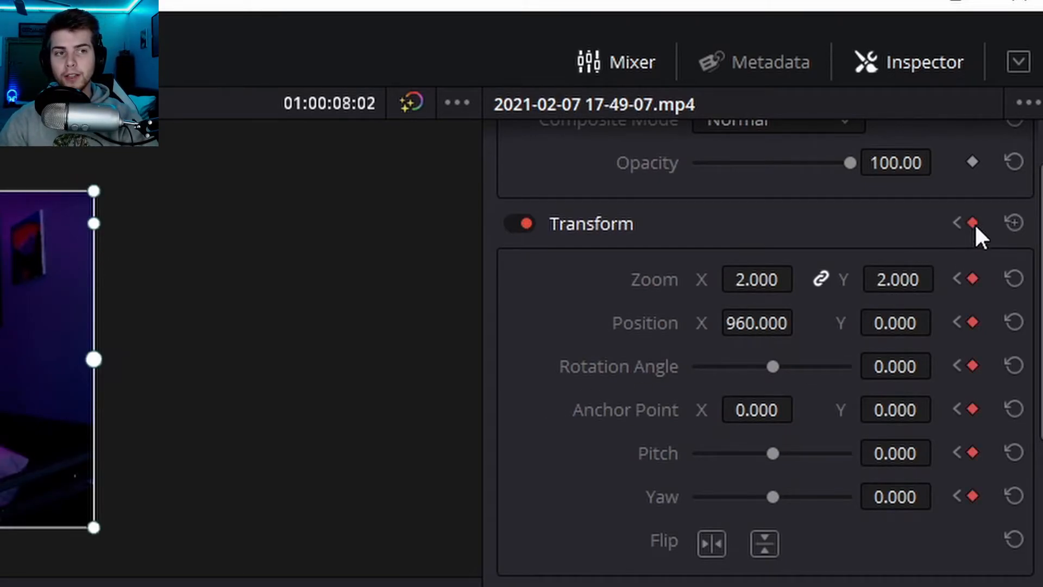
- At the second keyframe, enlarge the webcam to zoom 3.312 and reposition it on the face at about X 1622, Y -297
{"action": "scroll", "coordinate": [293, 315], "scroll_direction": "down", "scroll_amount": 2}
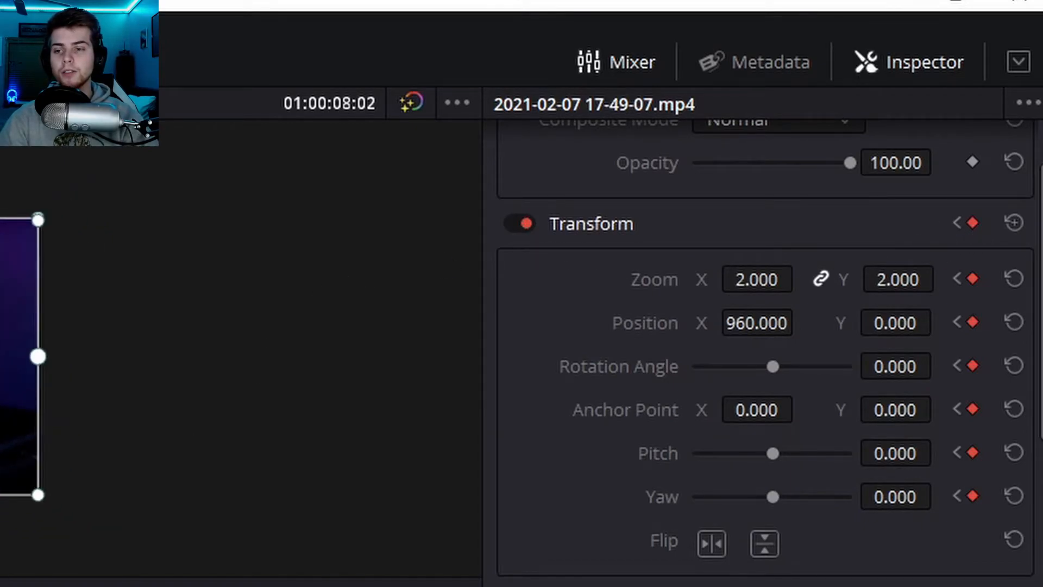
{"action": "left_click", "coordinate": [957, 224]}
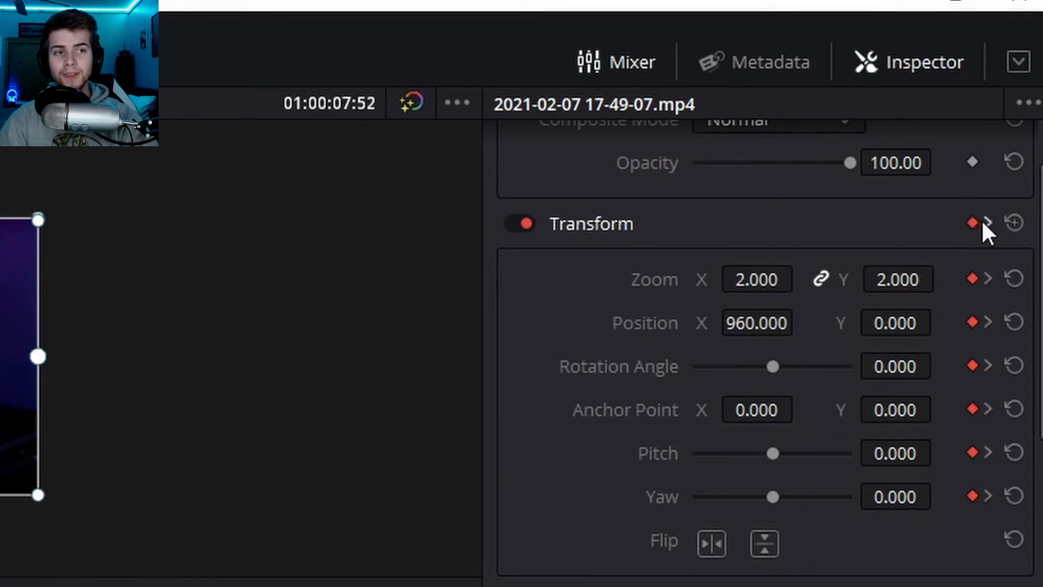
{"action": "left_click", "coordinate": [988, 224]}
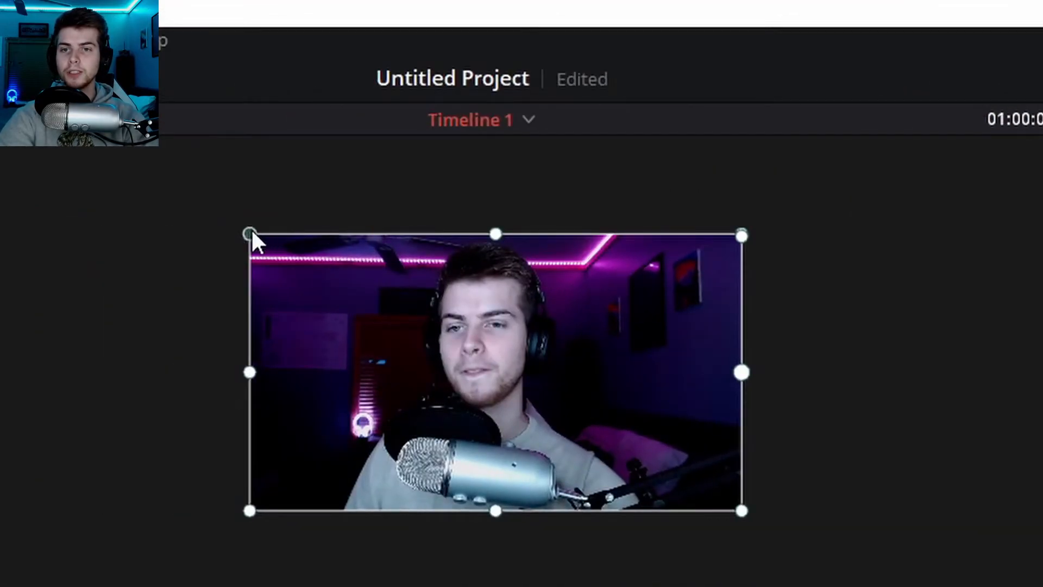
{"action": "left_click_drag", "start_coordinate": [251, 233], "coordinate": [1, 144]}
{"action": "left_click_drag", "start_coordinate": [342, 264], "coordinate": [512, 340]}
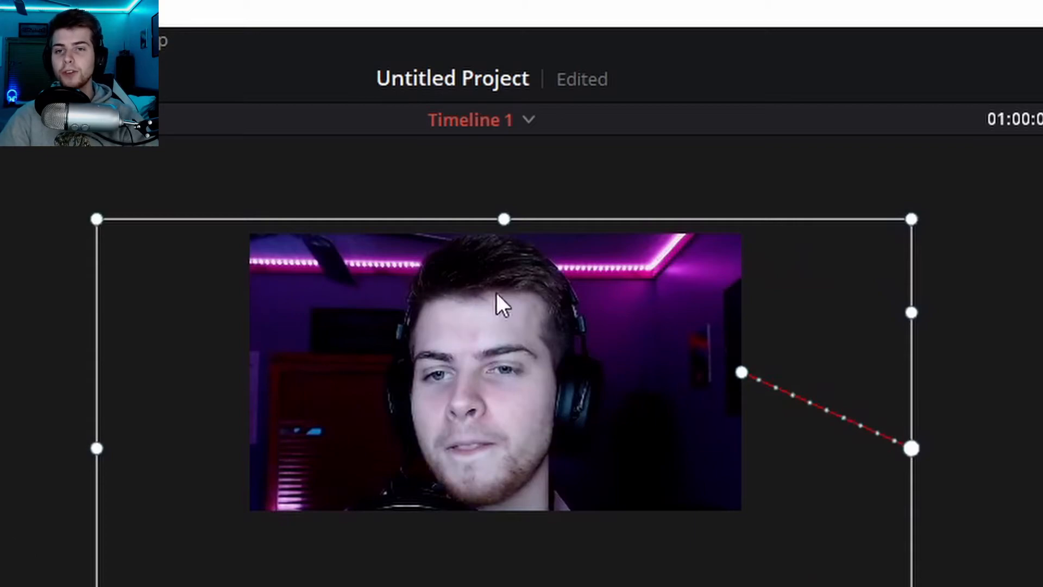
- Play back the keyframed zoom-in on the face to check the animation, stopping at 01:00:08:53
{"action": "key", "text": "space"}
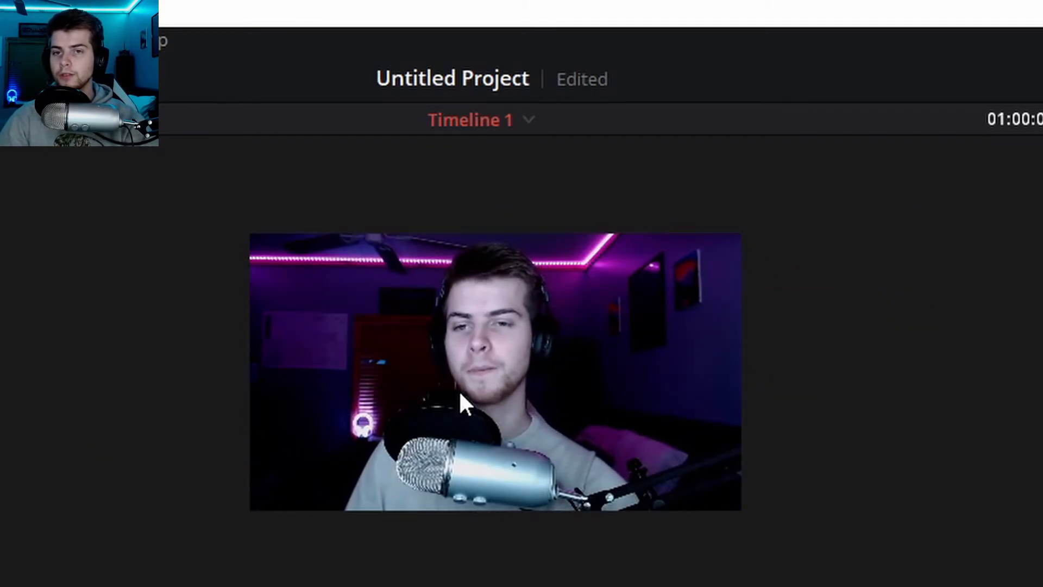
{"action": "key", "text": "space"}
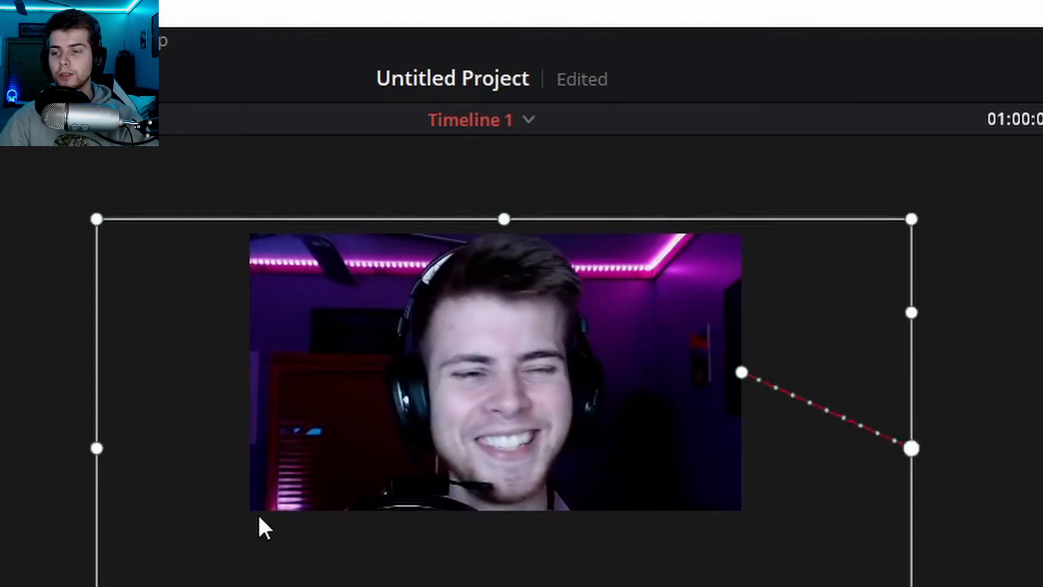
{"action": "key", "text": "space"}
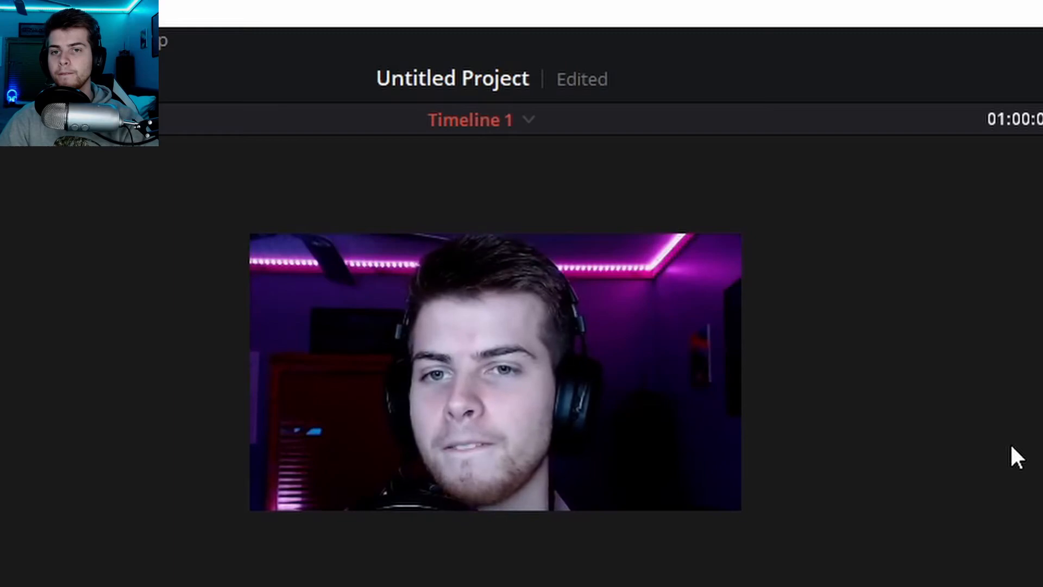
{"action": "key", "text": "space"}
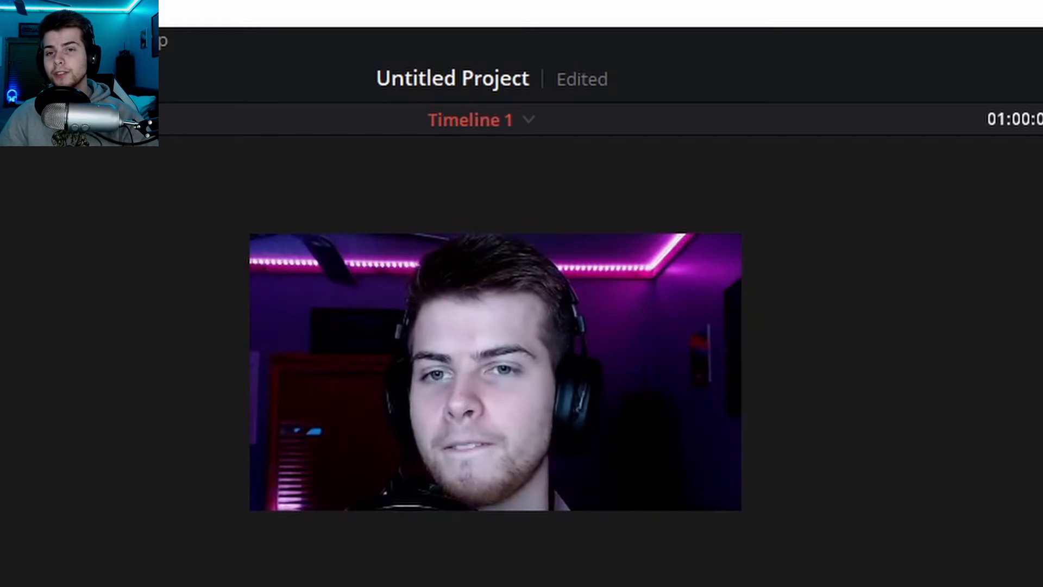
{"action": "key", "text": "space"}
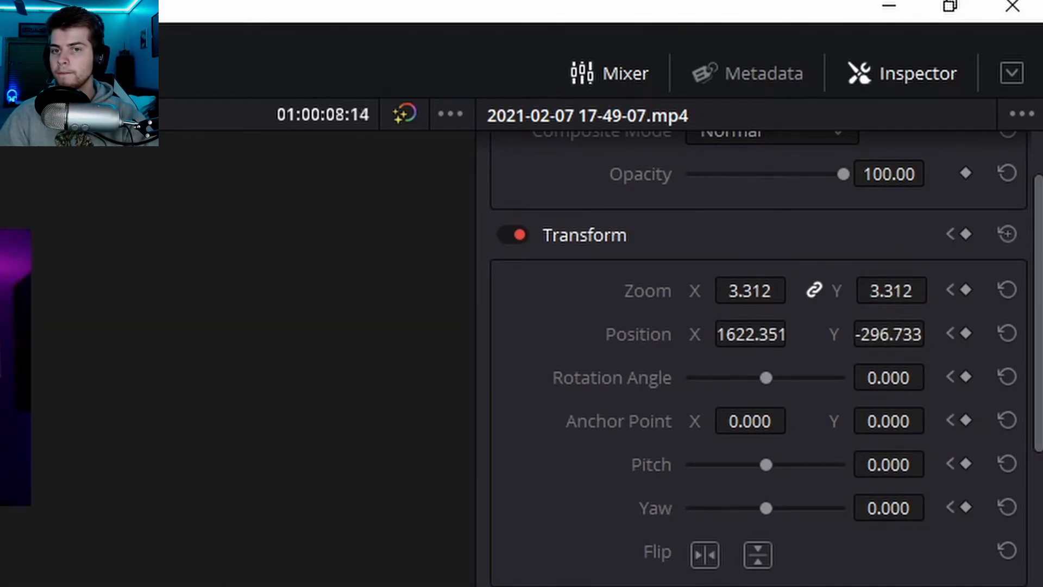
{"action": "key", "text": "space"}
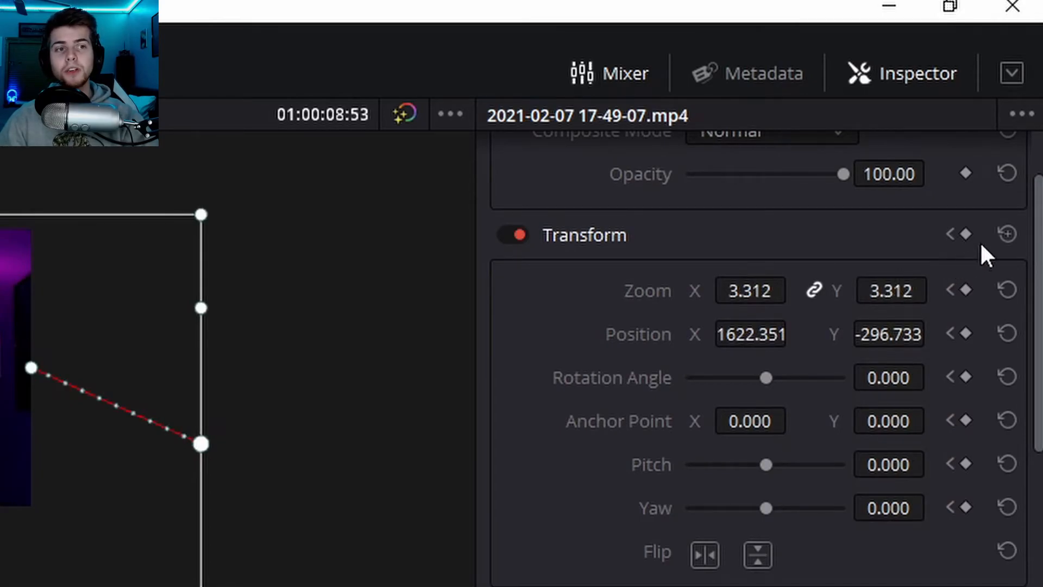
- Add a keyframe for all Transform parameters at 01:00:08:53 and step the playhead forward to 01:00:09:03
{"action": "left_click", "coordinate": [967, 234]}
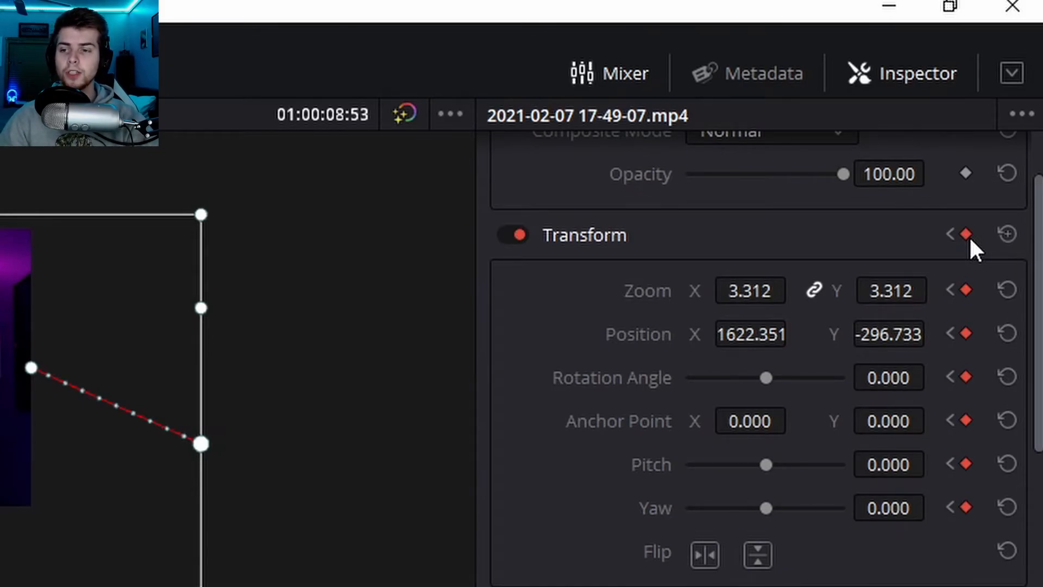
{"action": "key", "text": "Right"}
{"action": "key", "text": "Right"}
{"action": "key", "text": "Right"}
{"action": "key", "text": "Right"}
{"action": "key", "text": "Right"}
{"action": "key", "text": "Right"}
{"action": "key", "text": "Right"}
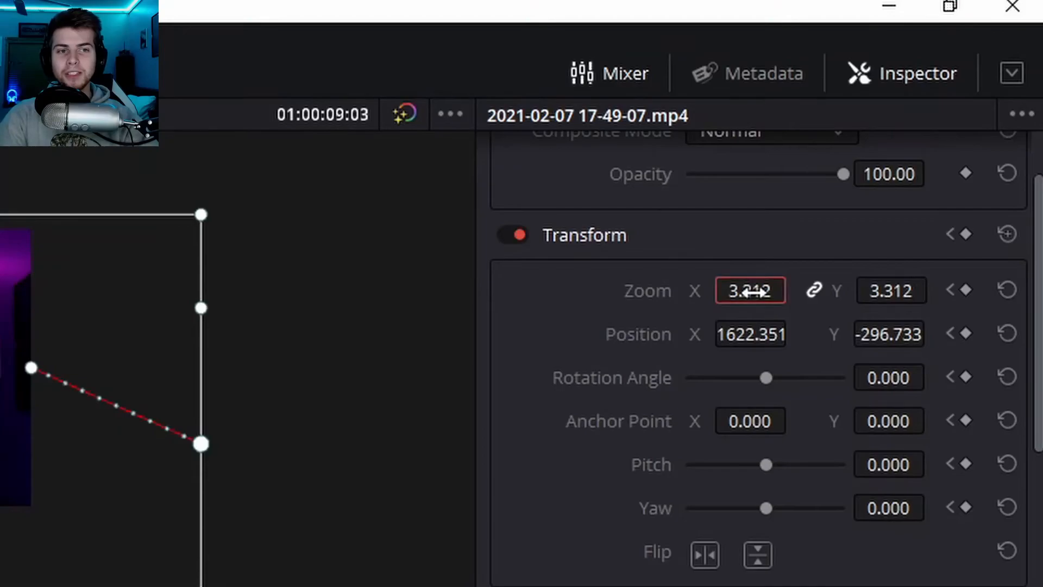
- Try shrinking the webcam to a zoom of 0.5 and moving it at 01:00:09:03, and undo those changes
{"action": "double_click", "coordinate": [757, 293]}
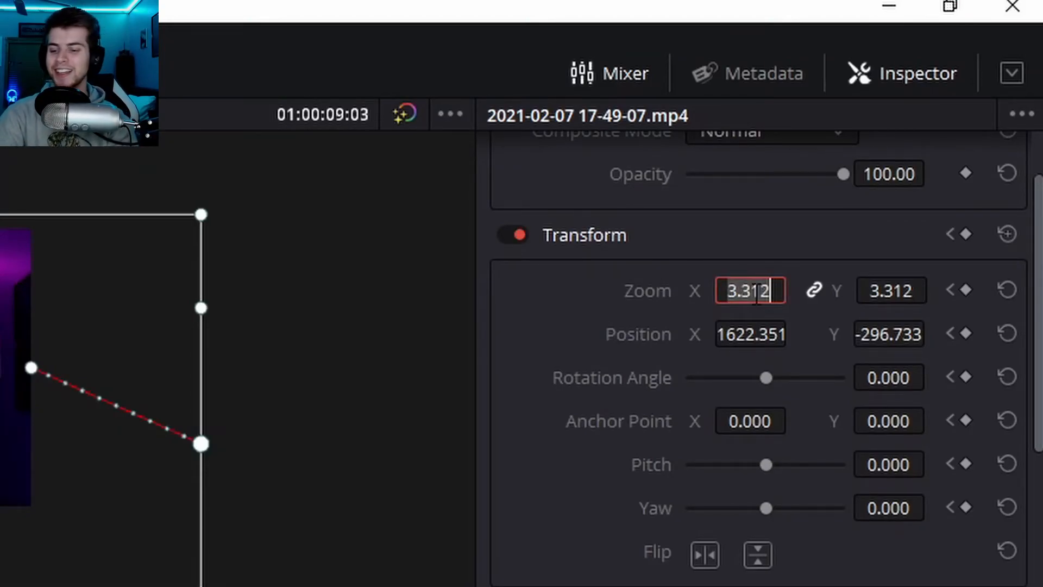
{"action": "type", "text": ".5"}
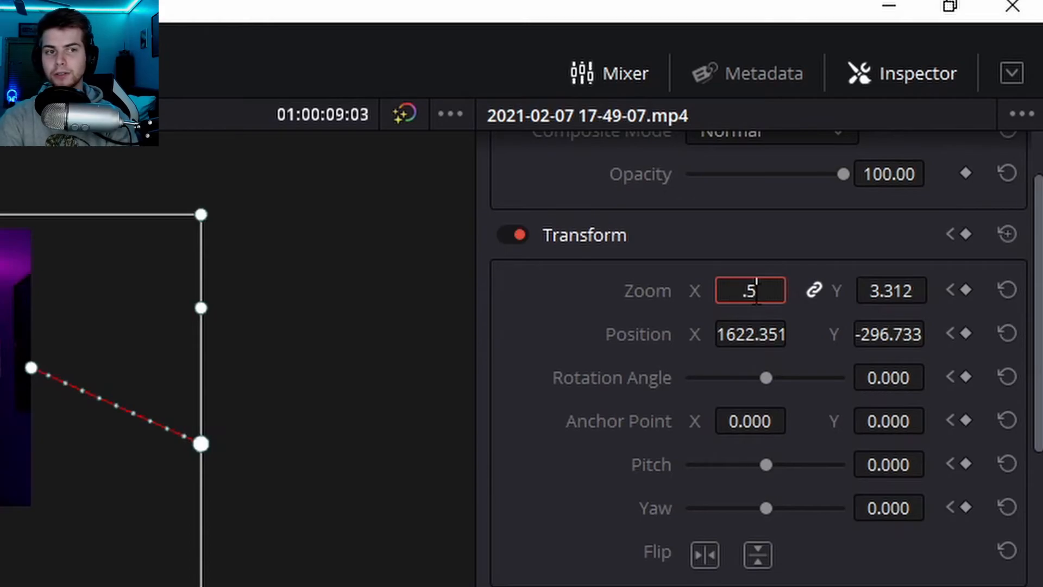
{"action": "key", "text": "Return"}
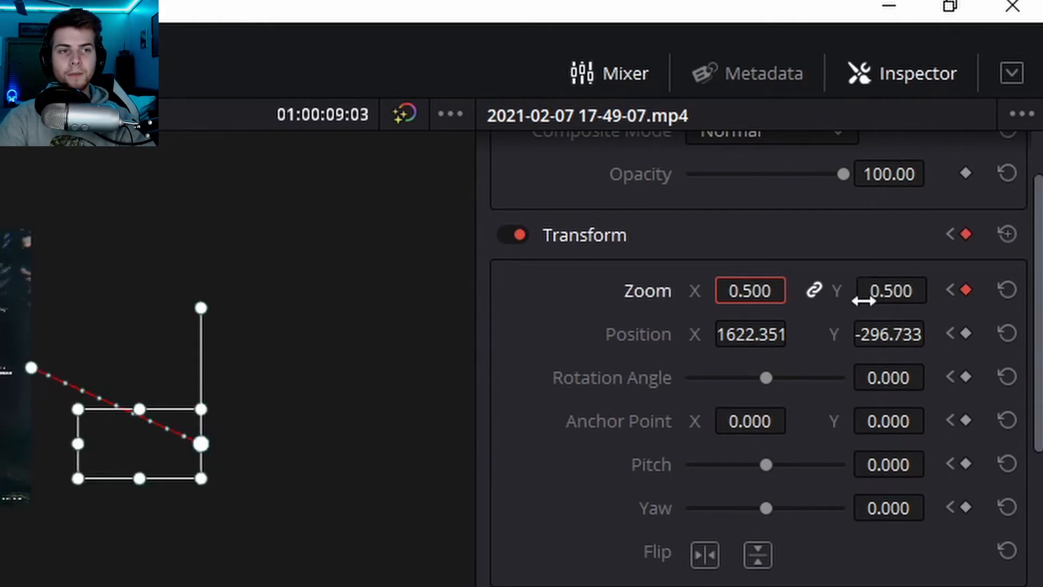
{"action": "left_click", "coordinate": [72, 439]}
{"action": "left_click_drag", "start_coordinate": [70, 438], "coordinate": [0, 253]}
{"action": "key", "text": "ctrl+z"}
{"action": "key", "text": "ctrl+z"}
{"action": "key", "text": "ctrl+z"}
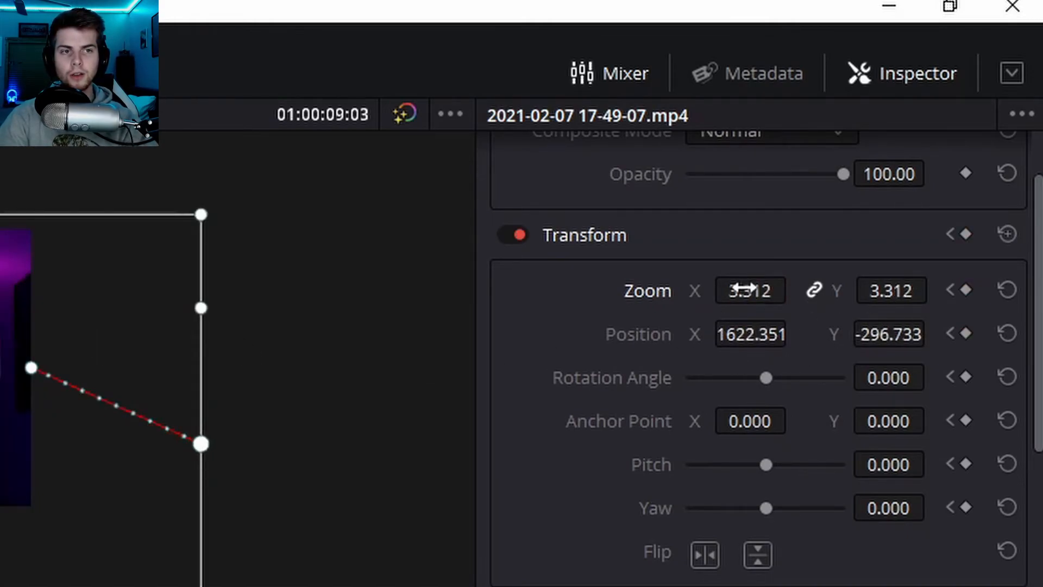
- Return the webcam to full frame at 01:00:09:03 with zoom 2 and position X 960, Y 0
{"action": "left_click", "coordinate": [748, 289]}
{"action": "type", "text": "2"}
{"action": "key", "text": "Return"}
{"action": "left_click", "coordinate": [750, 334]}
{"action": "type", "text": "960"}
{"action": "key", "text": "Return"}
{"action": "left_click", "coordinate": [866, 334]}
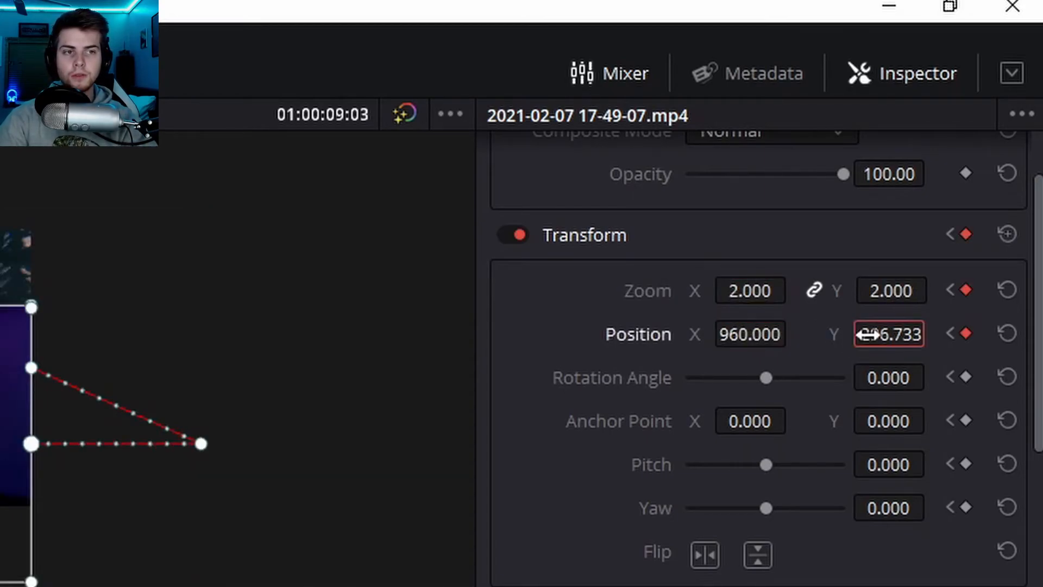
{"action": "type", "text": "0"}
{"action": "key", "text": "Return"}
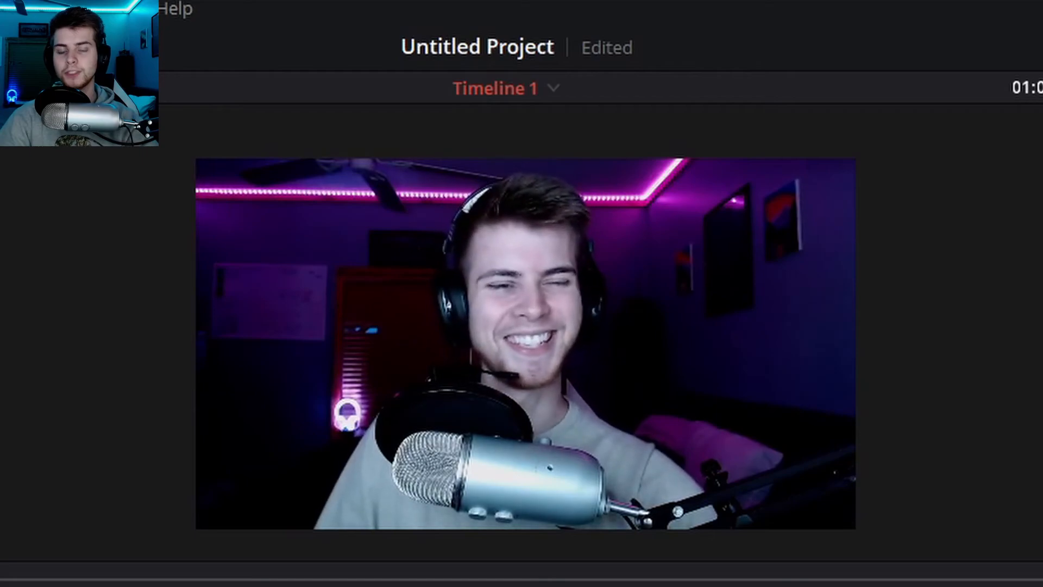
- Stop playback of the zoom-out and open the choice of on-screen overlay modes for the viewer
{"action": "key", "text": "space"}
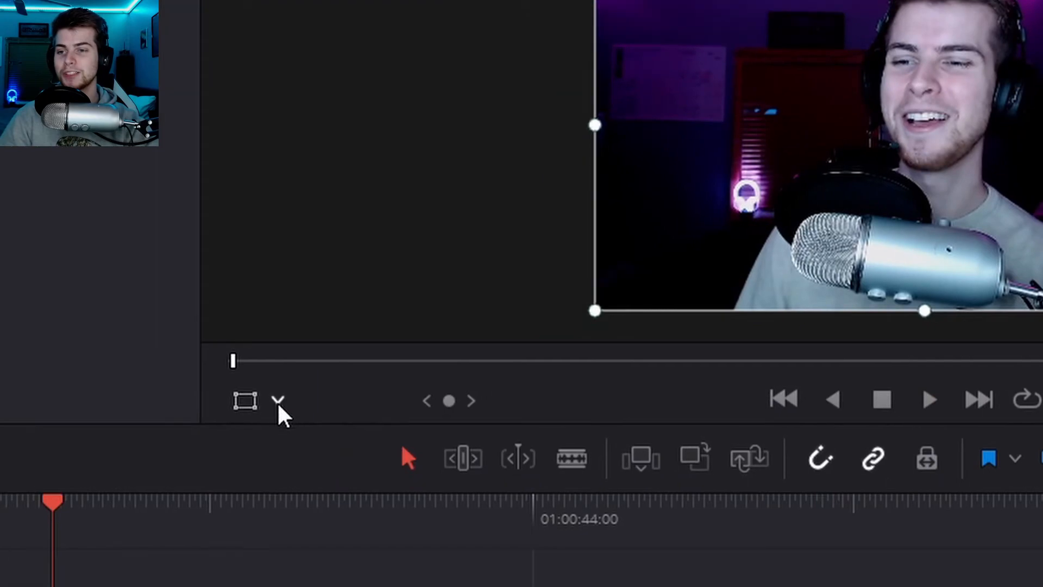
{"action": "left_click", "coordinate": [277, 402]}
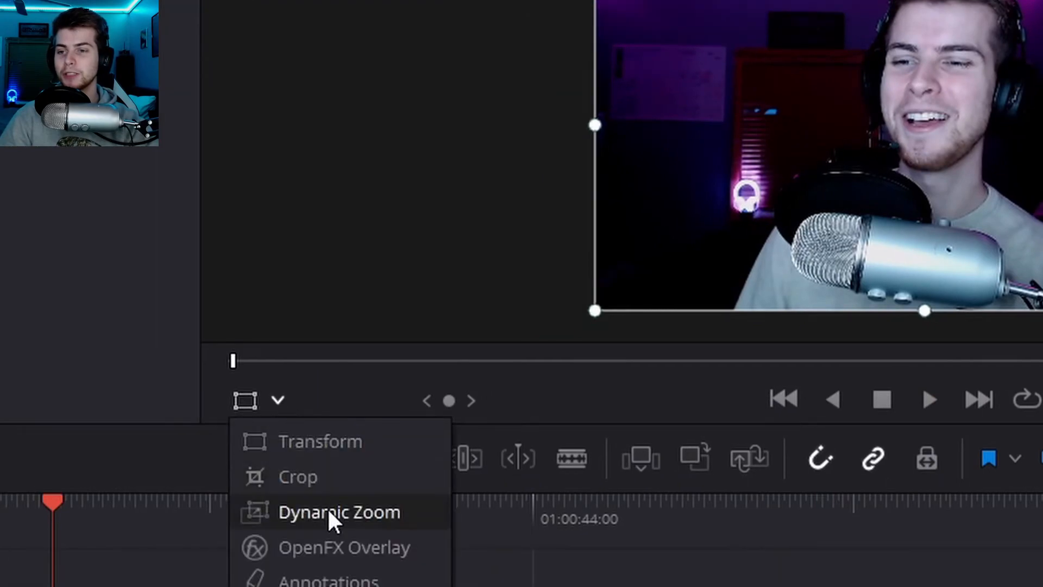